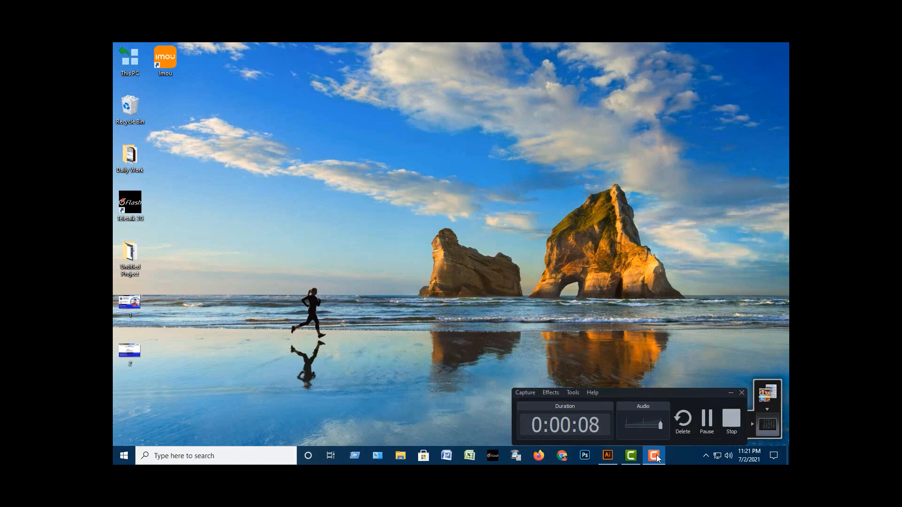
- Switch to Adobe Illustrator with the blank Untitled-1 document
{"action": "mouse_move", "coordinate": [641, 458]}
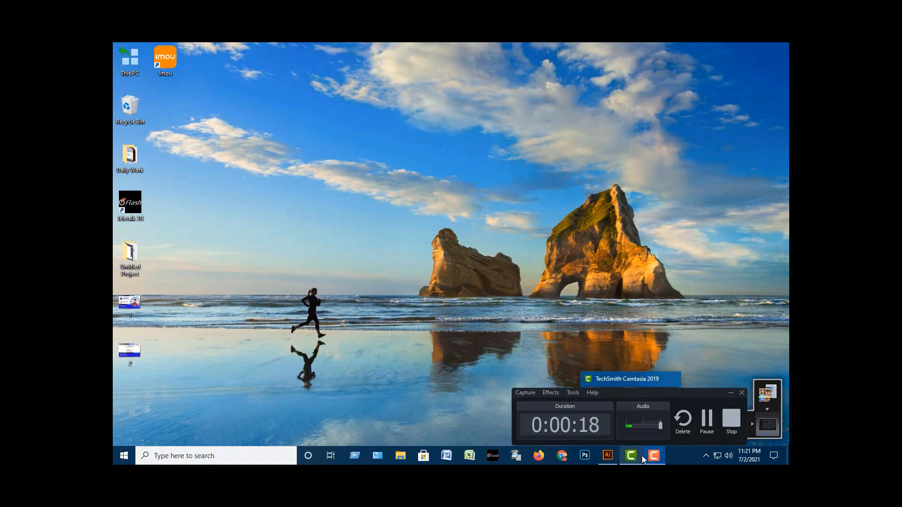
{"action": "left_click", "coordinate": [606, 456]}
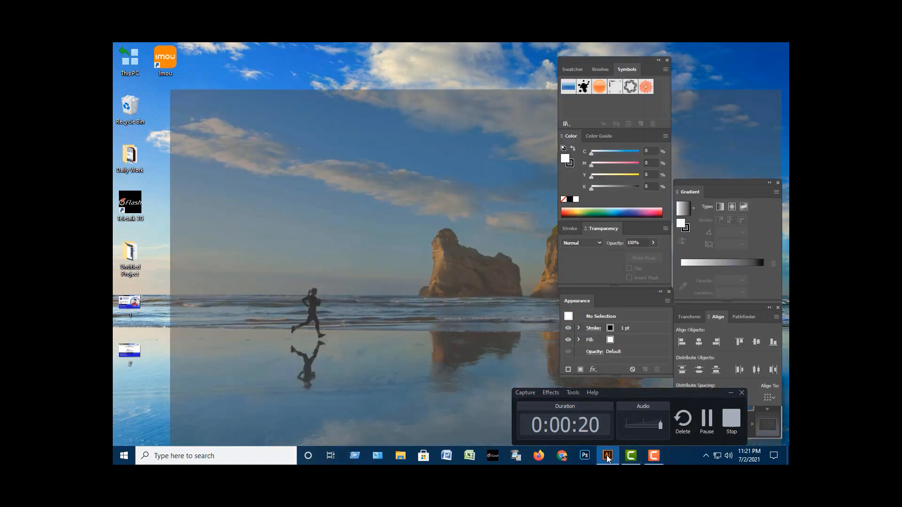
{"action": "left_click", "coordinate": [158, 49]}
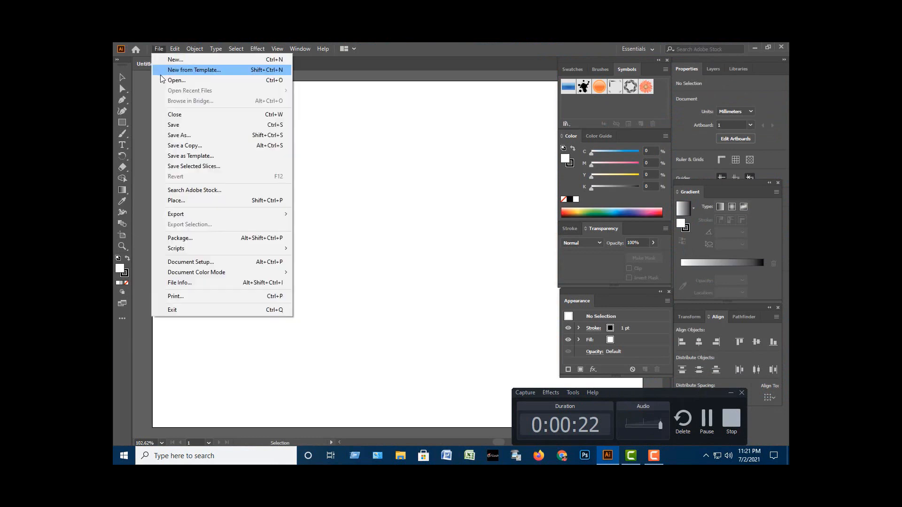
{"action": "left_click", "coordinate": [371, 83]}
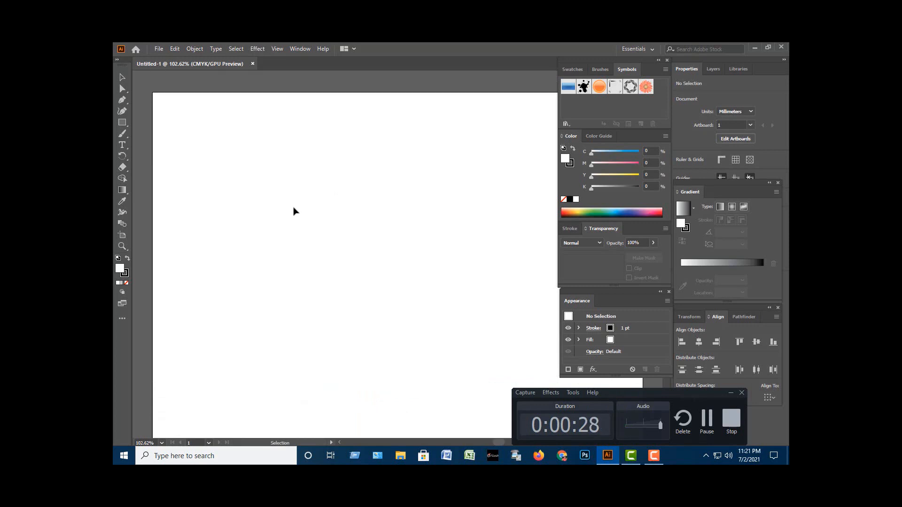
{"action": "key", "text": "ctrl+minus"}
{"action": "key", "text": "ctrl+minus"}
{"action": "key", "text": "ctrl+minus"}
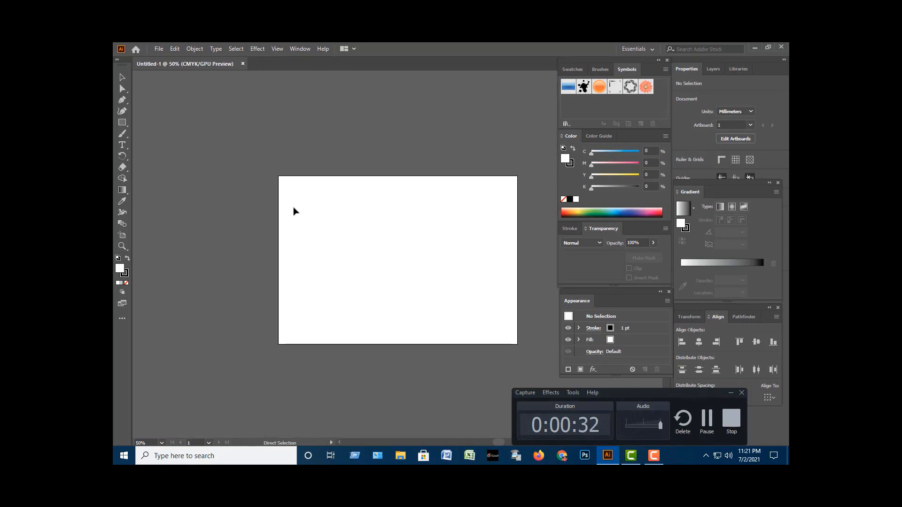
{"action": "key", "text": "ctrl+plus"}
{"action": "key", "text": "ctrl+plus"}
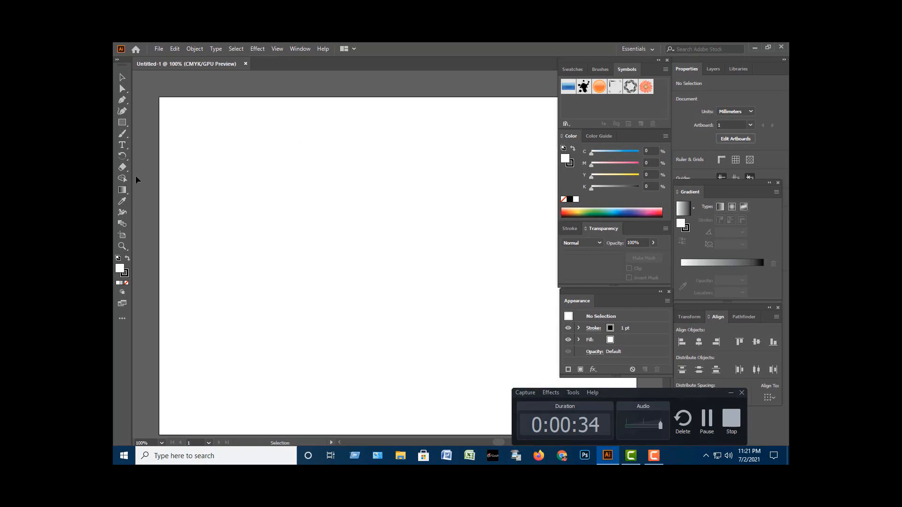
- Draw a circle about 42 mm in diameter with the Ellipse tool near the artboard's upper-left corner
{"action": "left_click", "coordinate": [123, 123]}
{"action": "left_click", "coordinate": [160, 135]}
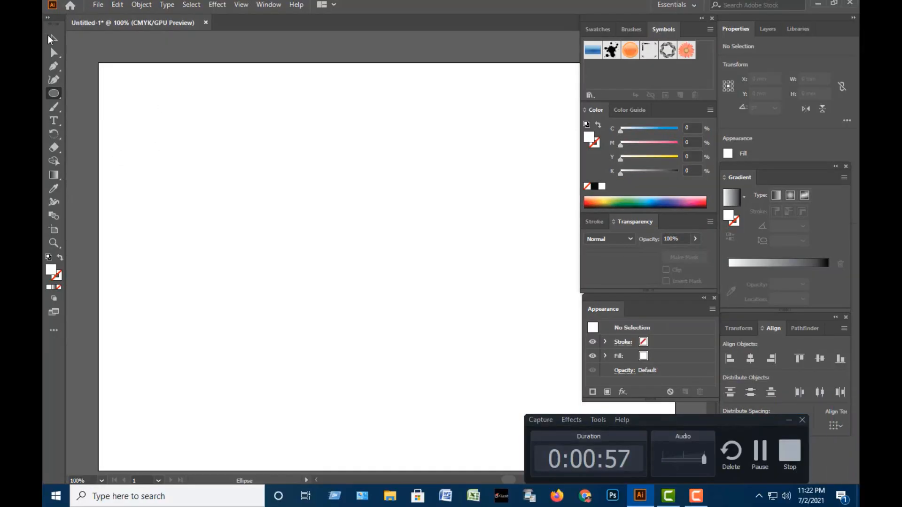
{"action": "key", "text": "v"}
{"action": "left_click_drag", "start_coordinate": [223, 90], "coordinate": [184, 204]}
{"action": "left_click_drag", "start_coordinate": [302, 97], "coordinate": [68, 228]}
{"action": "left_click_drag", "start_coordinate": [352, 104], "coordinate": [218, 266]}
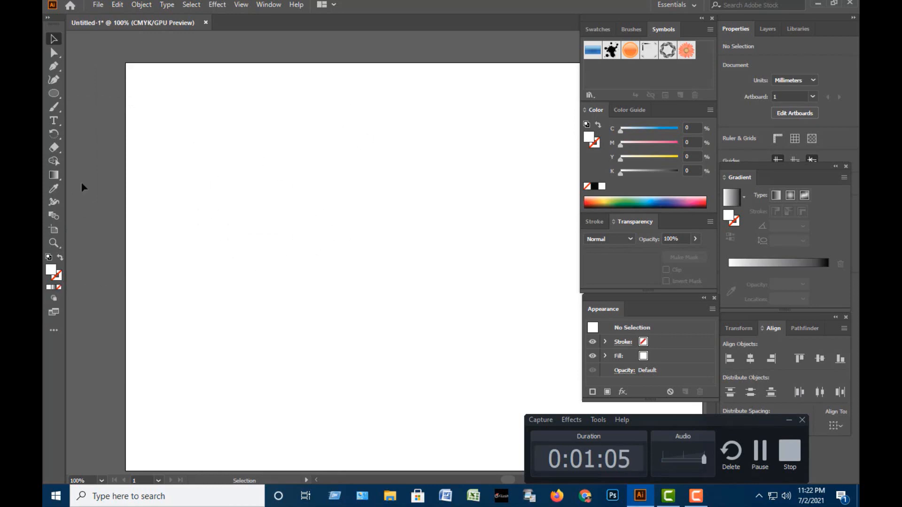
{"action": "left_click", "coordinate": [61, 95]}
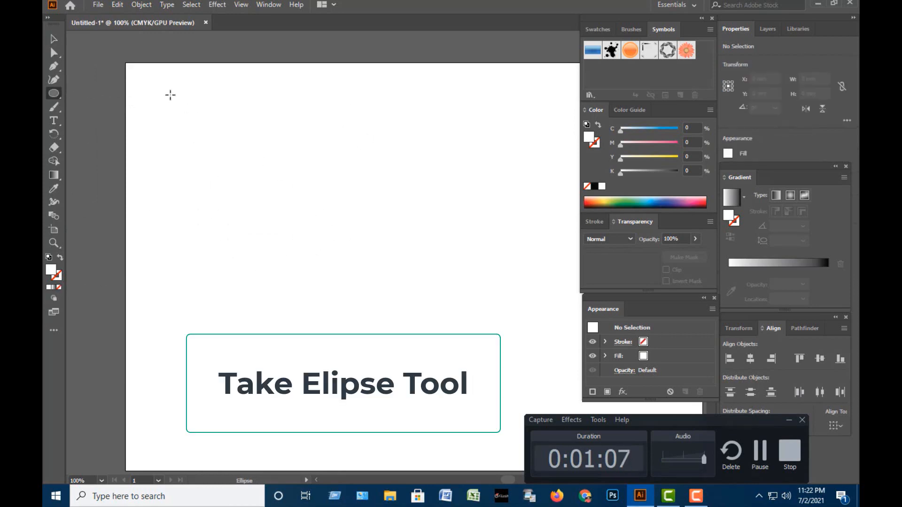
{"action": "left_click_drag", "start_coordinate": [170, 95], "coordinate": [235, 179]}
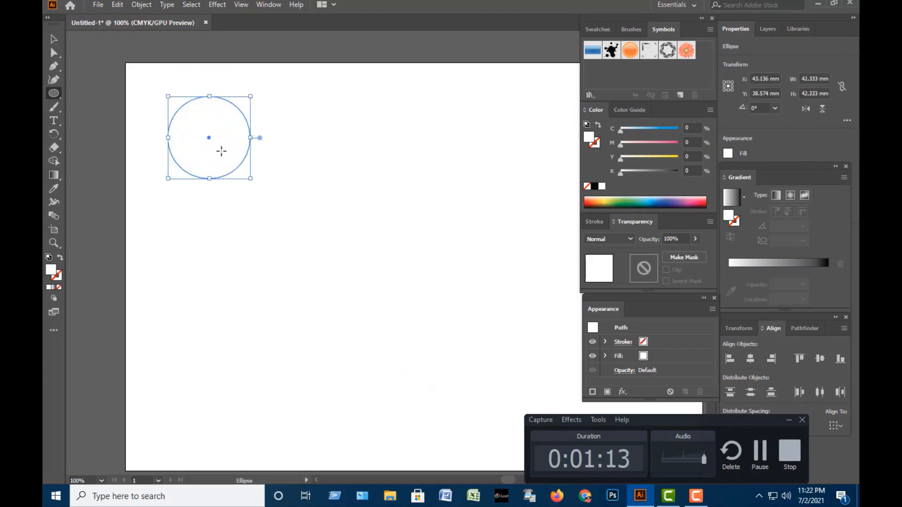
{"action": "key", "text": "v"}
{"action": "left_click", "coordinate": [312, 94]}
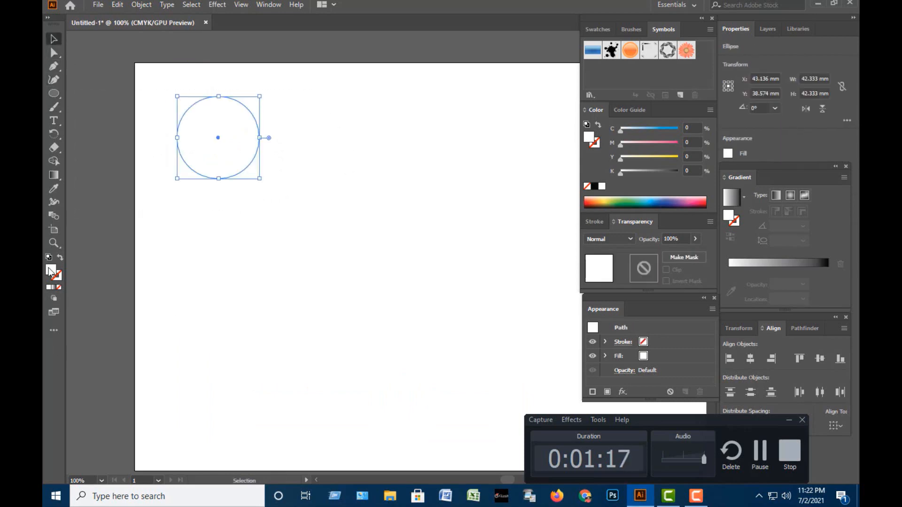
- Fill the circle with a radial gradient and set its inner color stop to orange (C 0, M 35, Y 85, K 0)
{"action": "left_click", "coordinate": [56, 173]}
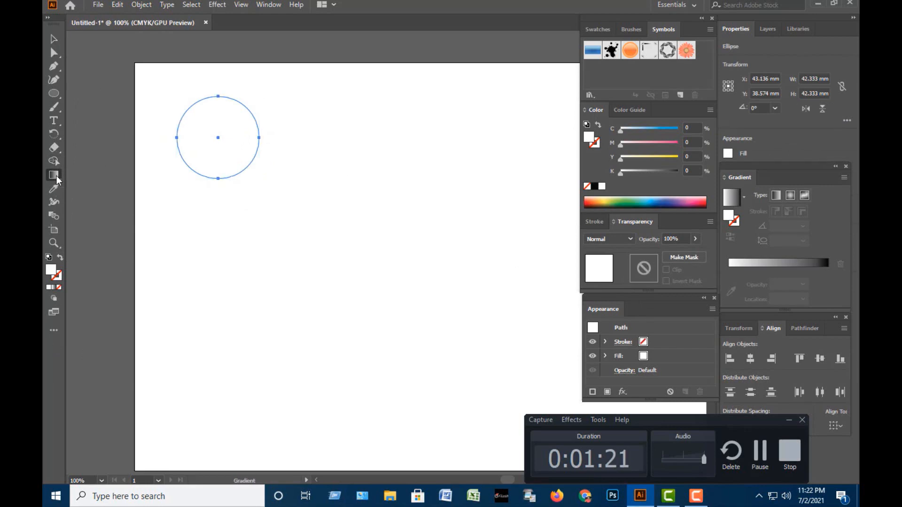
{"action": "left_click", "coordinate": [791, 197]}
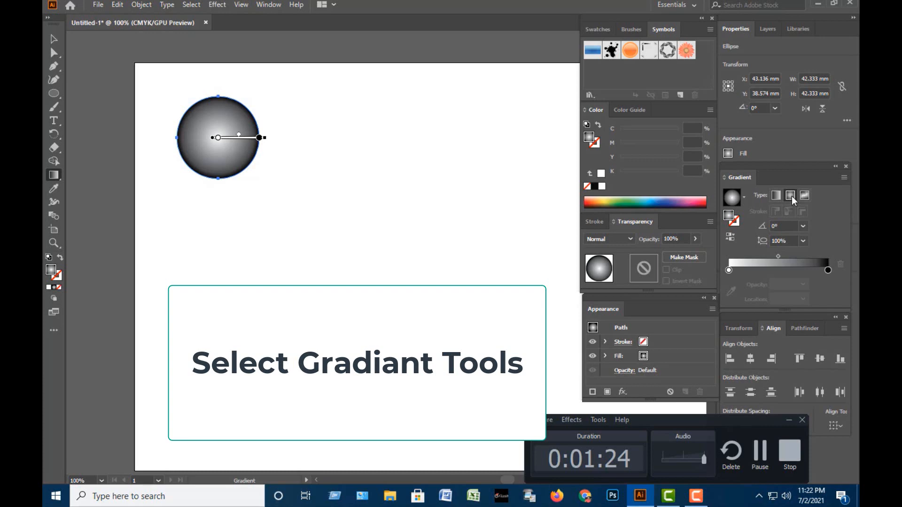
{"action": "double_click", "coordinate": [729, 270]}
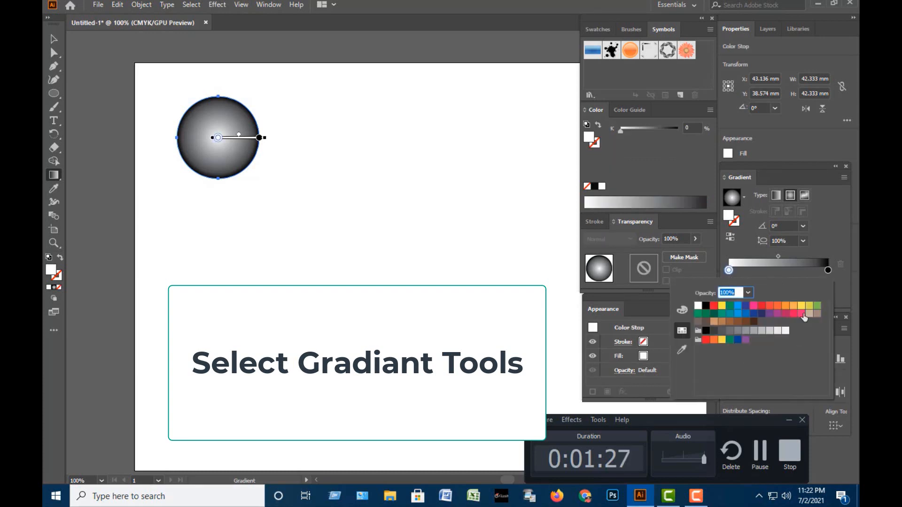
{"action": "left_click", "coordinate": [793, 307]}
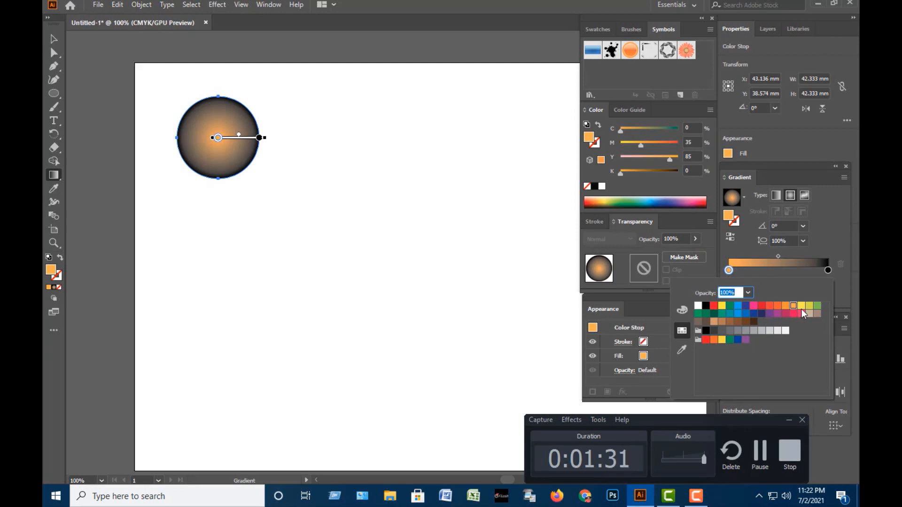
{"action": "left_click", "coordinate": [801, 306]}
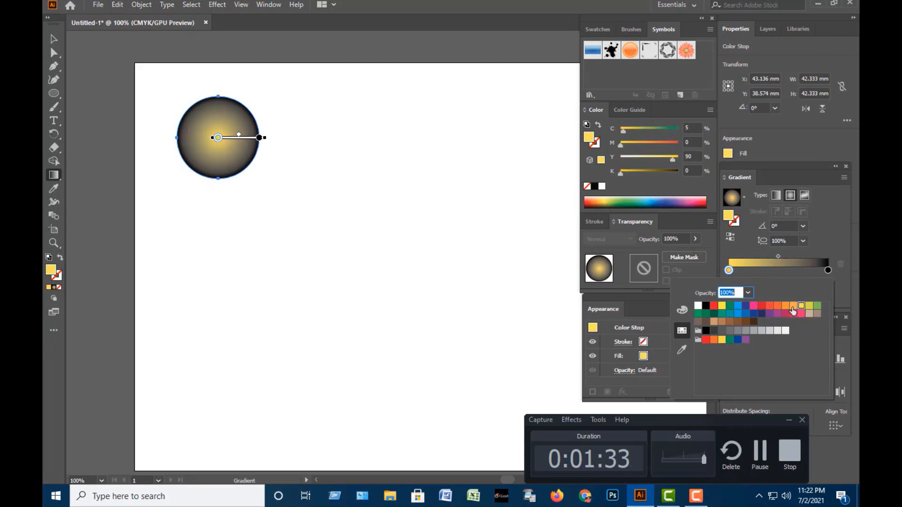
{"action": "left_click", "coordinate": [793, 307]}
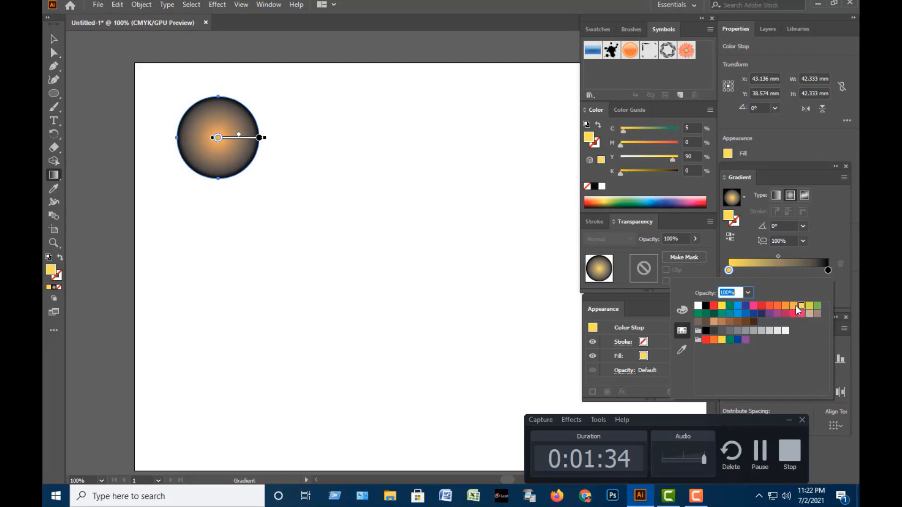
- Set the gradient's outer color stop to yellow (C 5, M 0, Y 90, K 0) and move the orange stop to about 76%
{"action": "double_click", "coordinate": [828, 272]}
{"action": "left_click", "coordinate": [801, 307]}
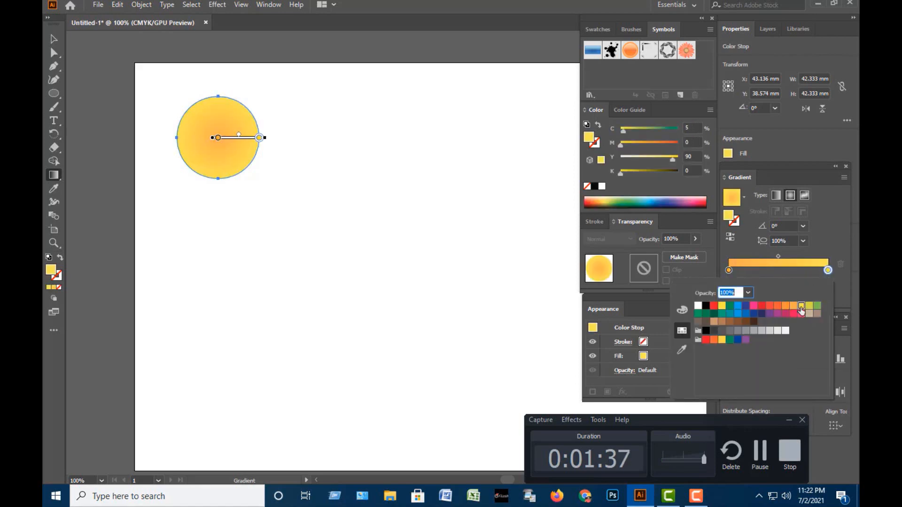
{"action": "left_click", "coordinate": [729, 271]}
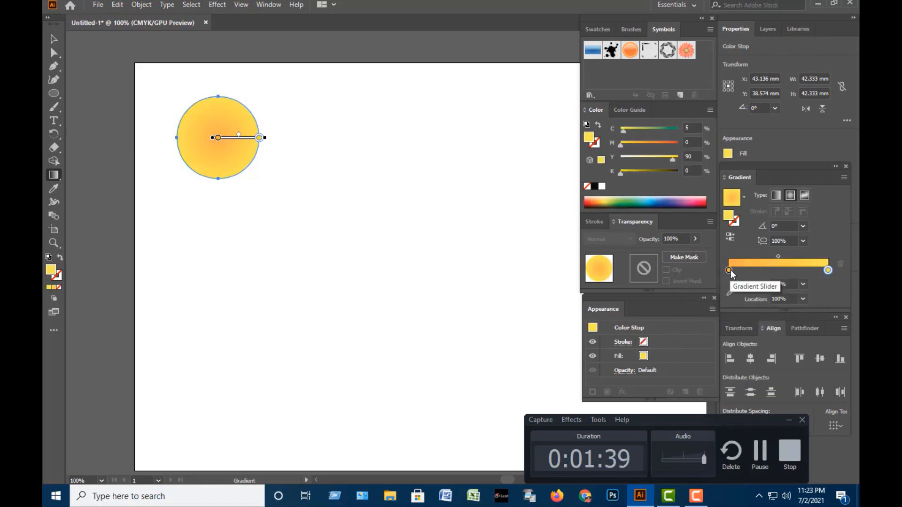
{"action": "left_click_drag", "start_coordinate": [730, 271], "coordinate": [804, 270]}
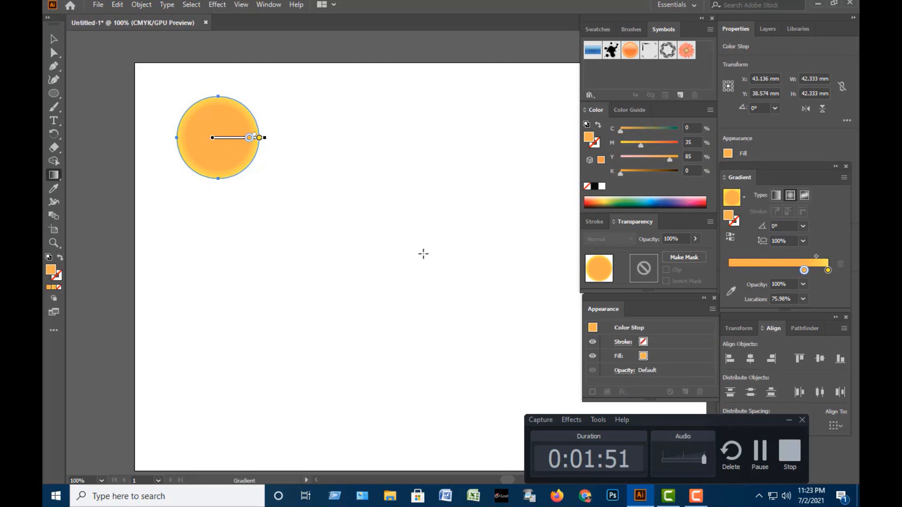
- Shrink the gradient circle to a small dot and place it in the artboard's upper-left corner
{"action": "left_click", "coordinate": [47, 35]}
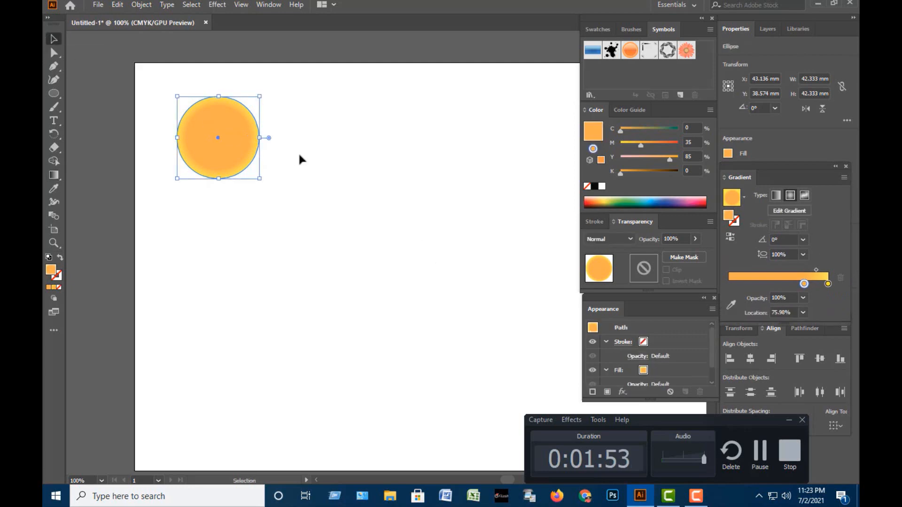
{"action": "left_click", "coordinate": [322, 104]}
{"action": "left_click", "coordinate": [221, 160]}
{"action": "left_click_drag", "start_coordinate": [260, 179], "coordinate": [153, 82]}
{"action": "left_click", "coordinate": [344, 189]}
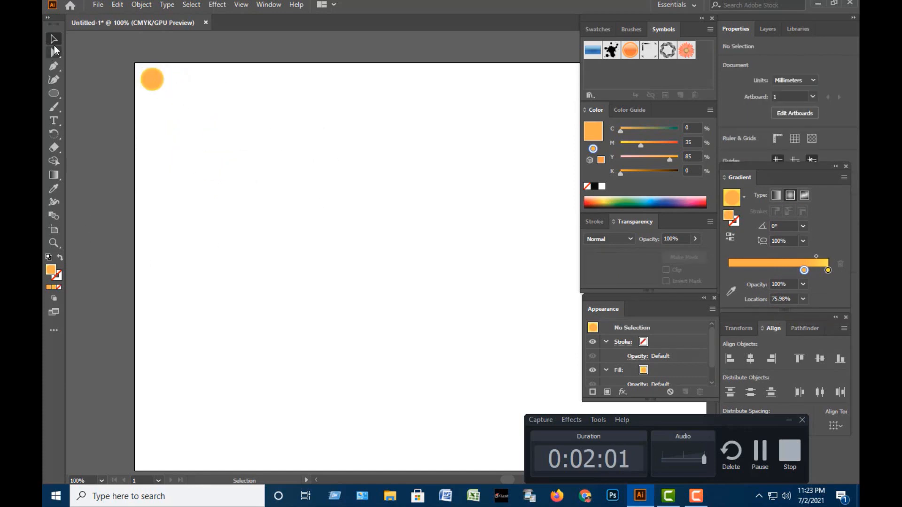
- Create a 42-point star with radius 1 of 8.8194 mm and radius 2 of 17.6389 mm on the artboard
{"action": "left_click", "coordinate": [55, 94]}
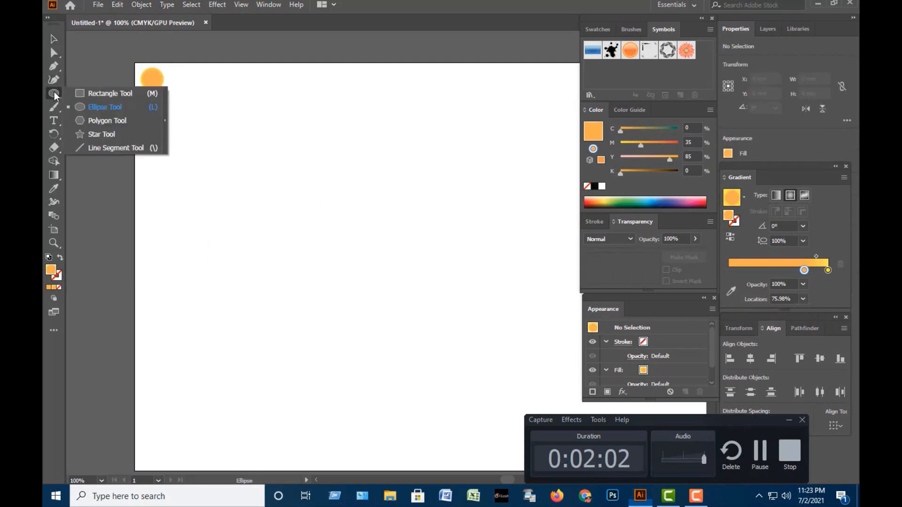
{"action": "left_click", "coordinate": [108, 135]}
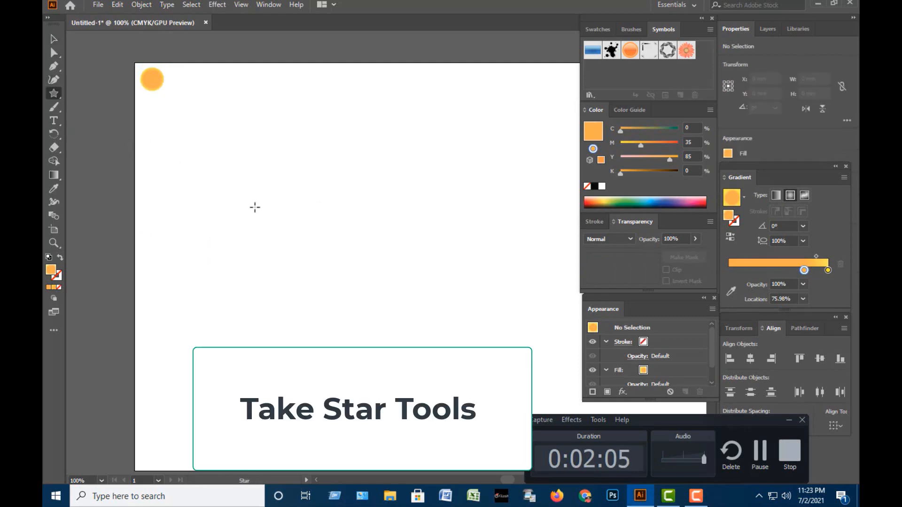
{"action": "left_click", "coordinate": [253, 205]}
{"action": "left_click", "coordinate": [432, 258]}
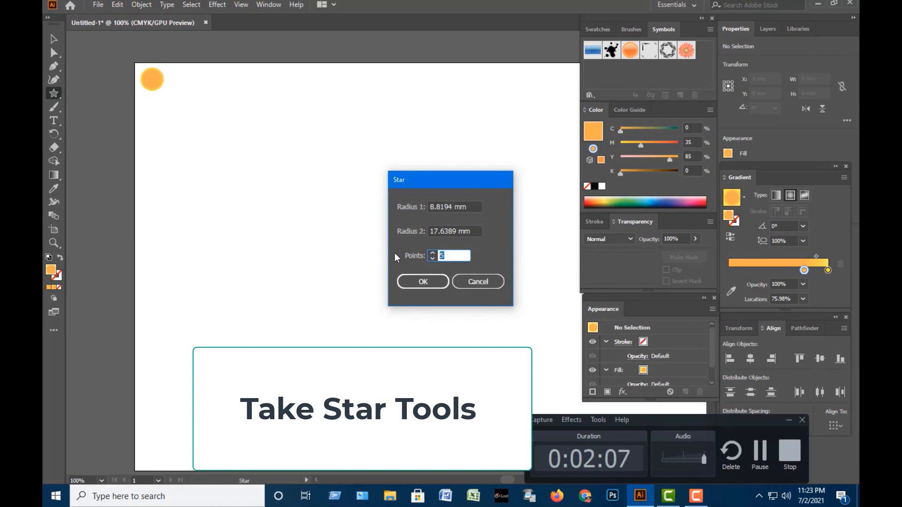
{"action": "type", "text": "2"}
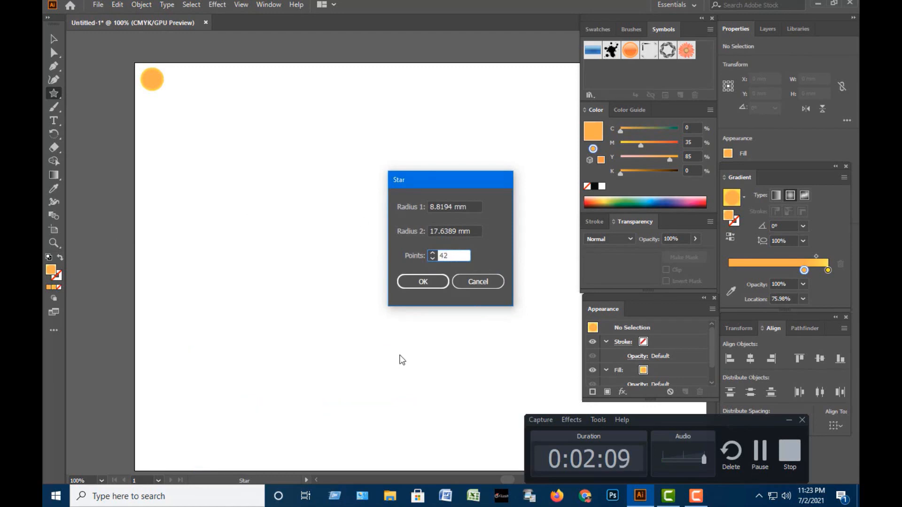
{"action": "left_click", "coordinate": [422, 282]}
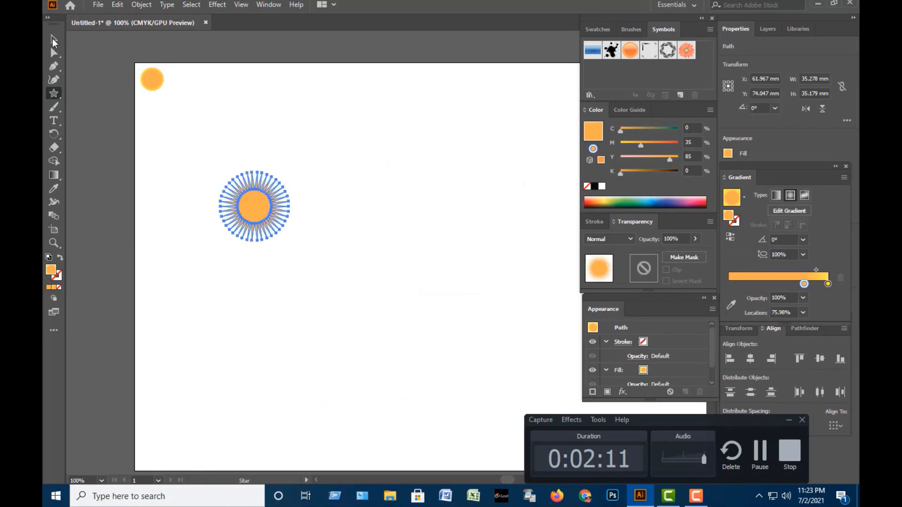
- Enlarge the star proportionally from its center to about 117 mm wide, then deselect it
{"action": "left_click", "coordinate": [53, 39]}
{"action": "left_click_drag", "start_coordinate": [330, 163], "coordinate": [370, 324]}
{"action": "left_click", "coordinate": [449, 155]}
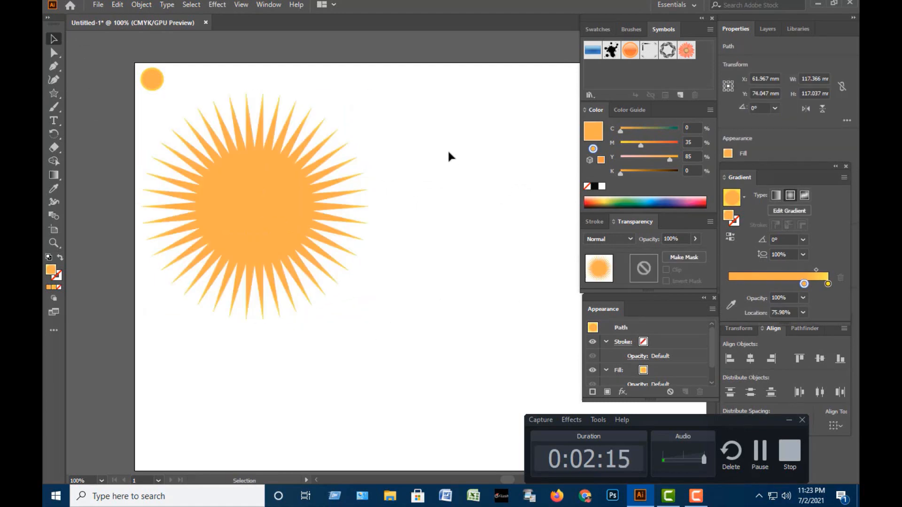
- Round all the corners of the star strongly with the Direct Selection tool so the spikes become short, blunt rays
{"action": "left_click_drag", "start_coordinate": [449, 155], "coordinate": [115, 282]}
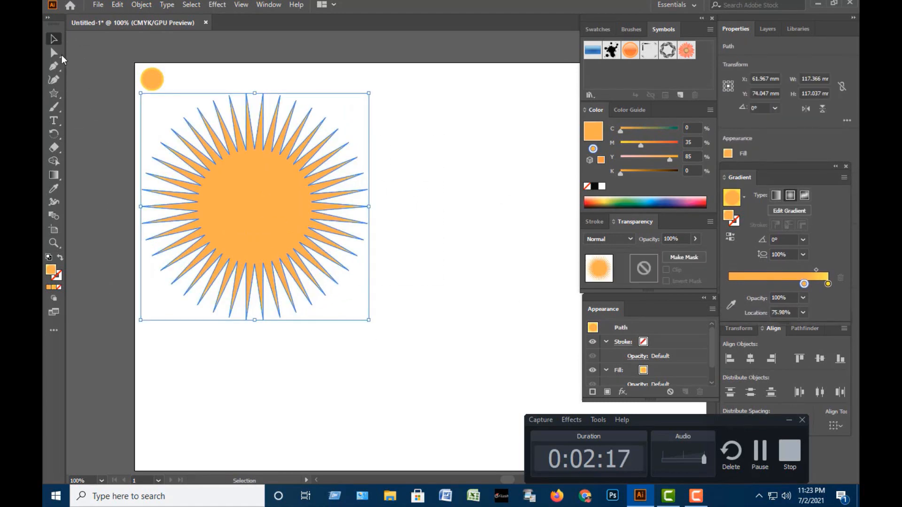
{"action": "key", "text": "a"}
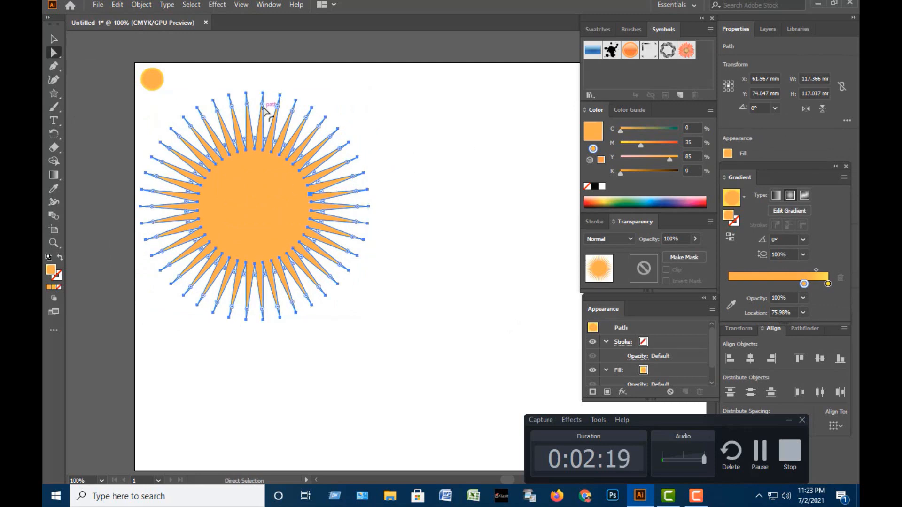
{"action": "left_click_drag", "start_coordinate": [262, 105], "coordinate": [261, 136]}
{"action": "left_click", "coordinate": [347, 145]}
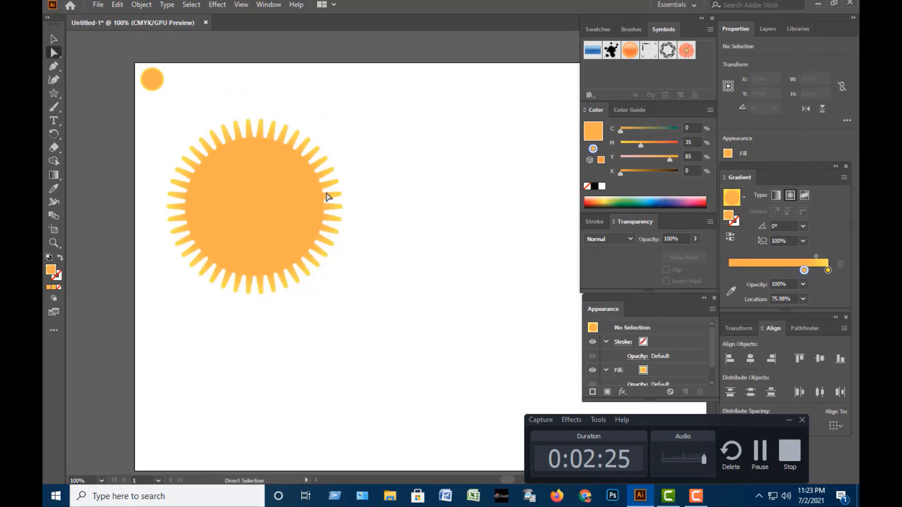
- Move the rounded star toward the middle of the artboard, to about X 96 mm, Y 81 mm
{"action": "left_click", "coordinate": [328, 197]}
{"action": "left_click_drag", "start_coordinate": [272, 217], "coordinate": [338, 232]}
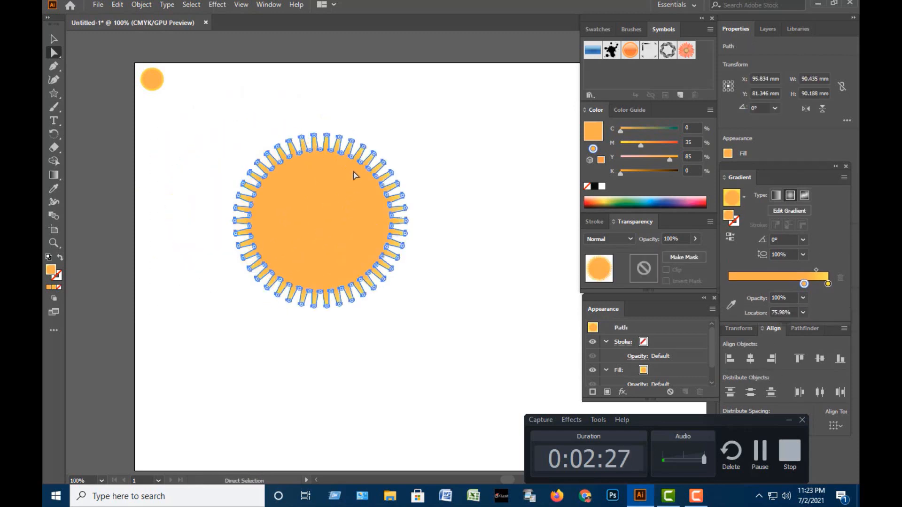
{"action": "left_click", "coordinate": [487, 139]}
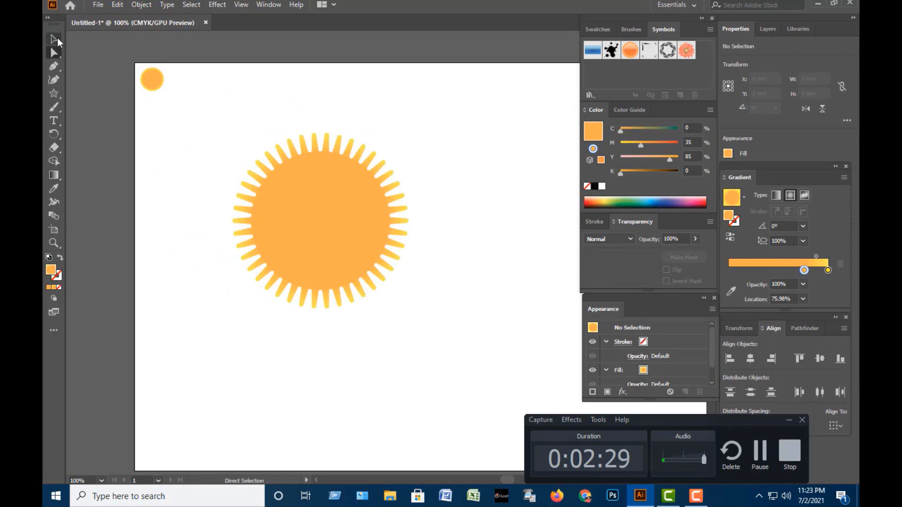
- Paste a copy of the rounded star in front and shrink it about its center to about 2.3 mm wide
{"action": "left_click", "coordinate": [54, 40]}
{"action": "left_click_drag", "start_coordinate": [432, 134], "coordinate": [217, 289]}
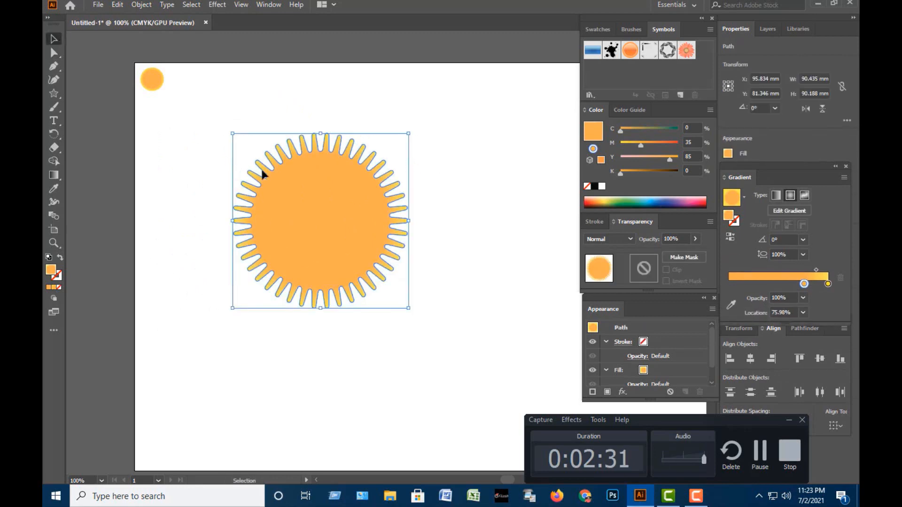
{"action": "left_click", "coordinate": [117, 4]}
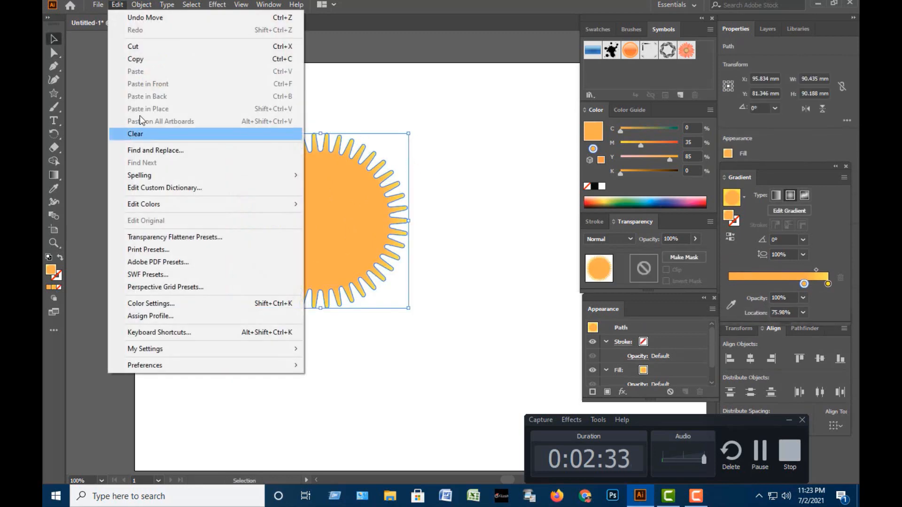
{"action": "left_click", "coordinate": [141, 59]}
{"action": "left_click", "coordinate": [117, 5]}
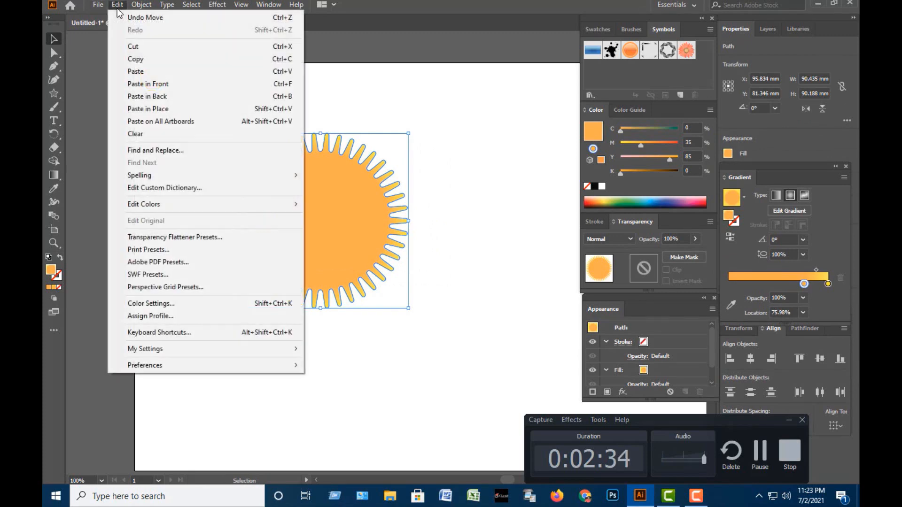
{"action": "left_click", "coordinate": [146, 89]}
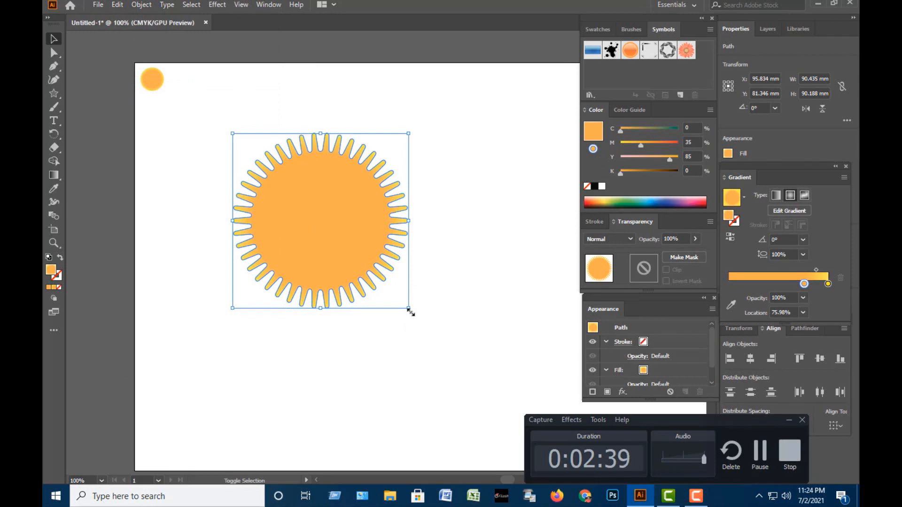
{"action": "left_click_drag", "start_coordinate": [410, 311], "coordinate": [320, 223]}
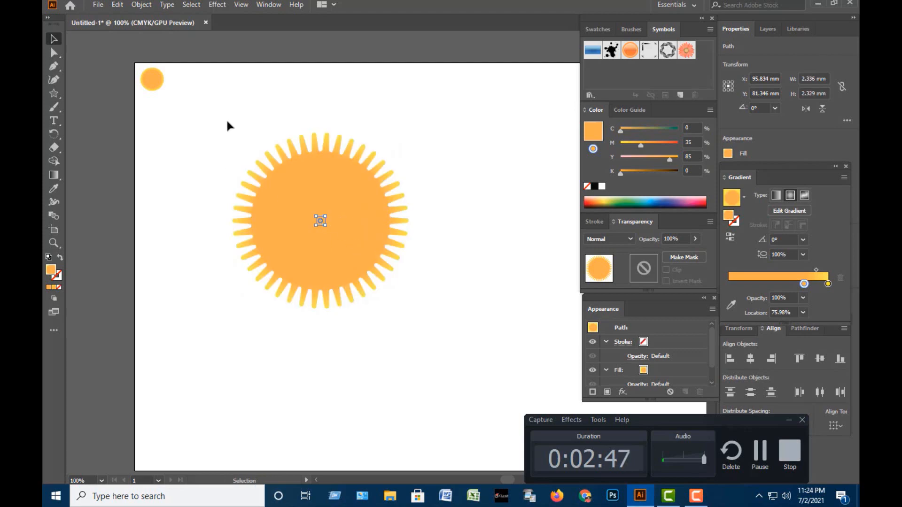
- Select both the large and small stars and set the blend spacing to Specified Steps with 190 steps
{"action": "left_click", "coordinate": [214, 115]}
{"action": "left_click_drag", "start_coordinate": [210, 112], "coordinate": [404, 331]}
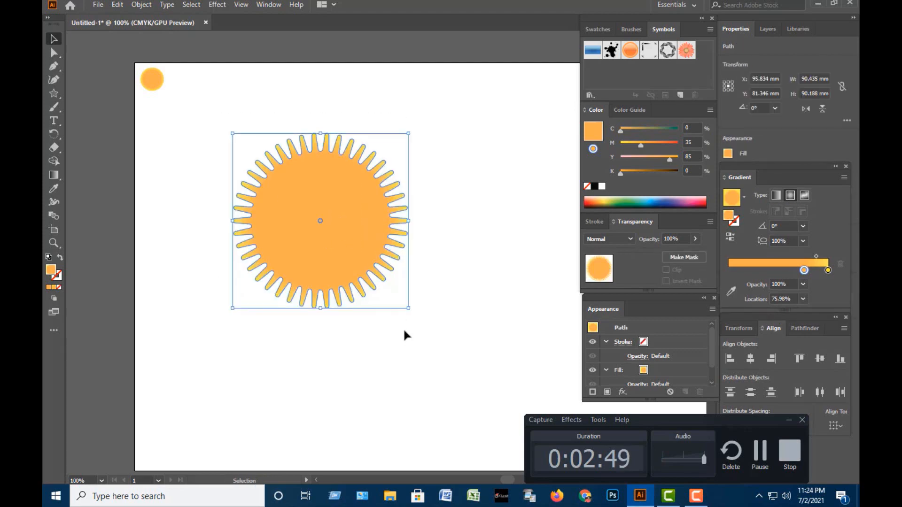
{"action": "left_click", "coordinate": [534, 195]}
{"action": "left_click_drag", "start_coordinate": [463, 125], "coordinate": [153, 318]}
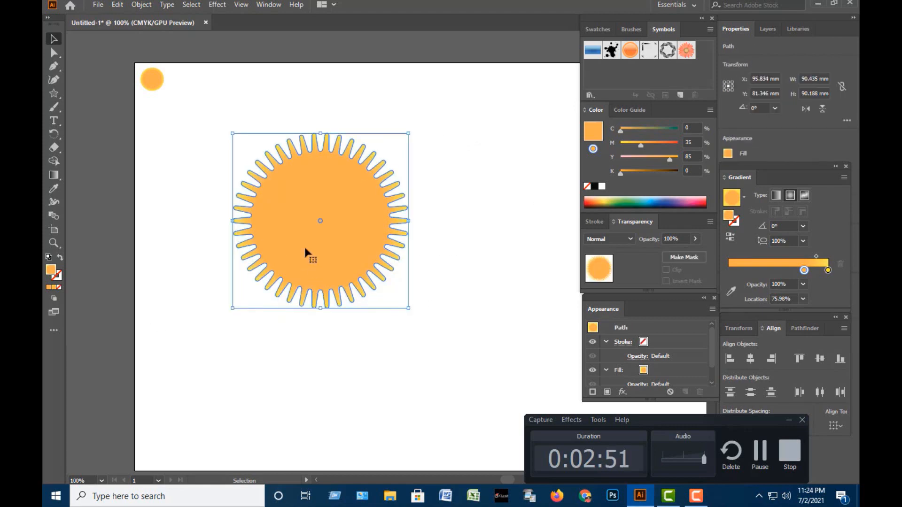
{"action": "left_click", "coordinate": [401, 162]}
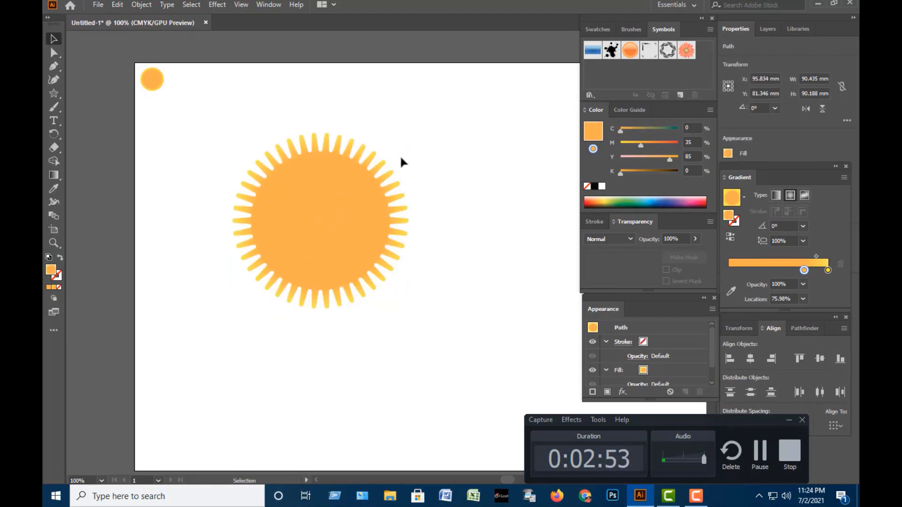
{"action": "left_click_drag", "start_coordinate": [425, 133], "coordinate": [194, 364]}
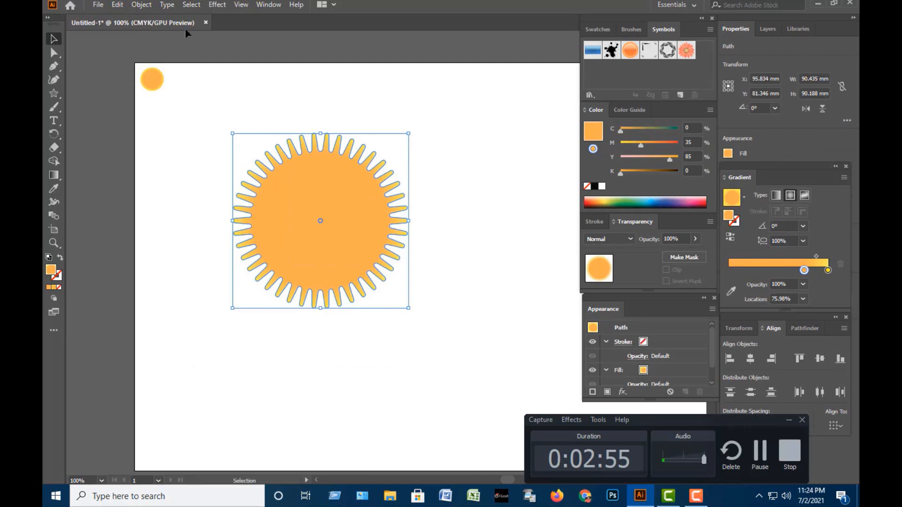
{"action": "left_click", "coordinate": [147, 9]}
{"action": "mouse_move", "coordinate": [272, 314]}
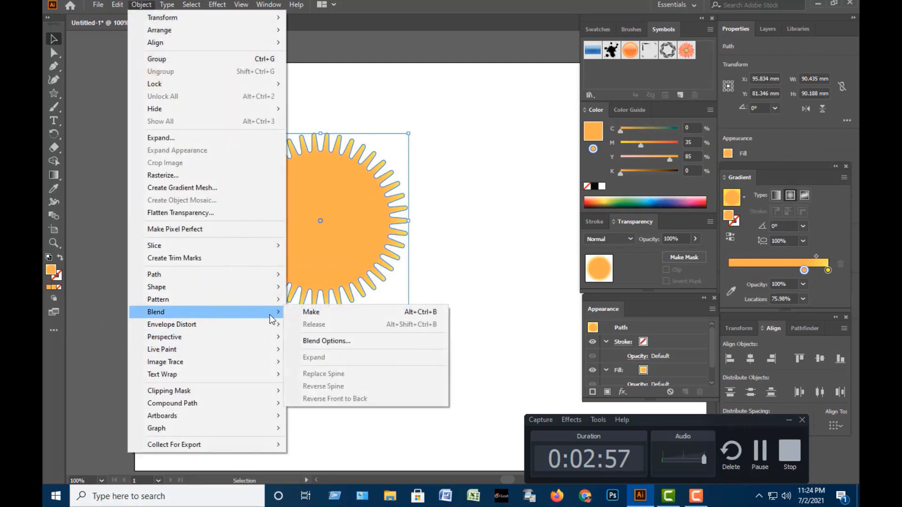
{"action": "left_click", "coordinate": [336, 341]}
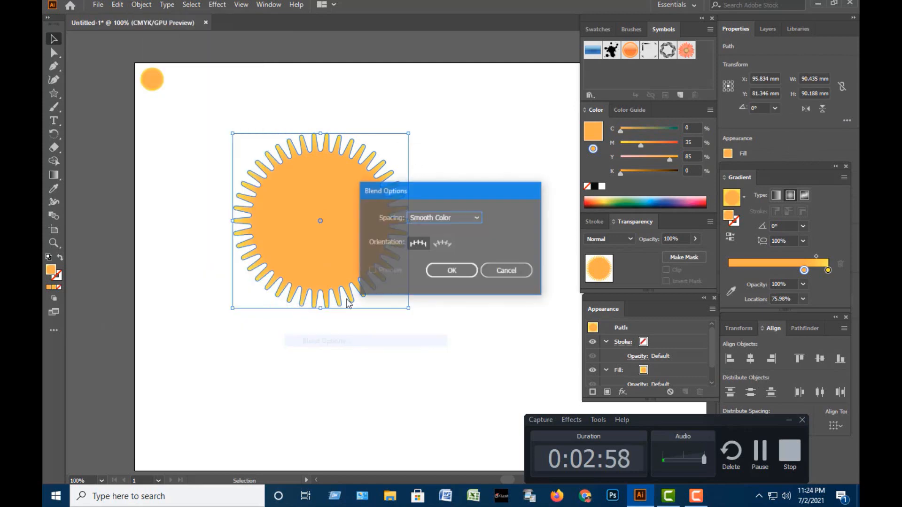
{"action": "left_click", "coordinate": [444, 219]}
{"action": "left_click", "coordinate": [444, 243]}
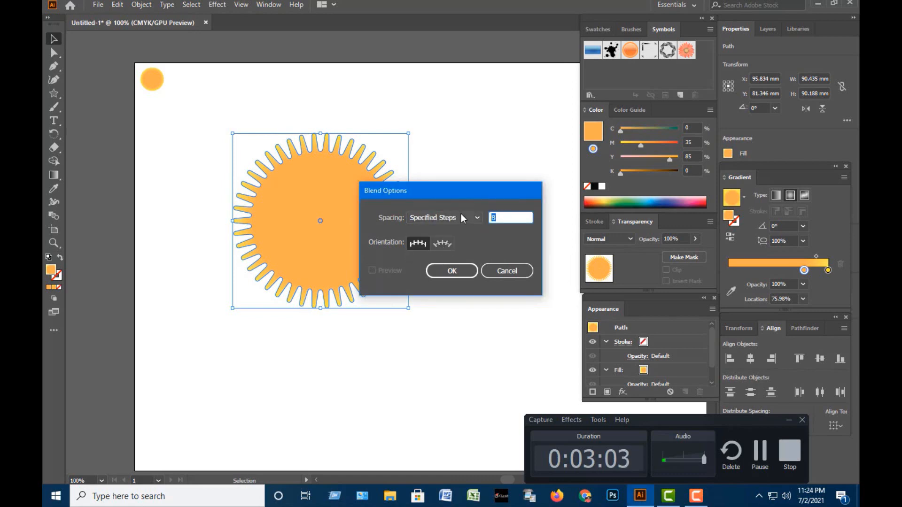
{"action": "type", "text": "190"}
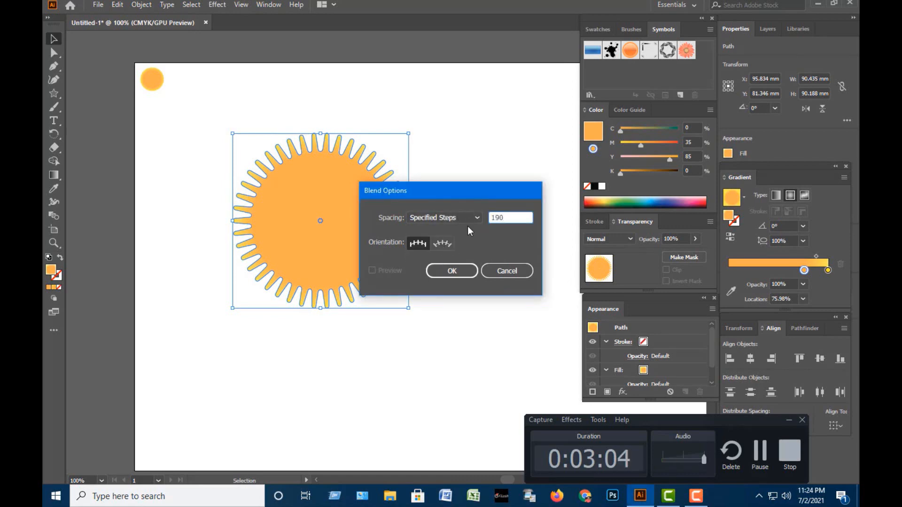
{"action": "left_click", "coordinate": [454, 270]}
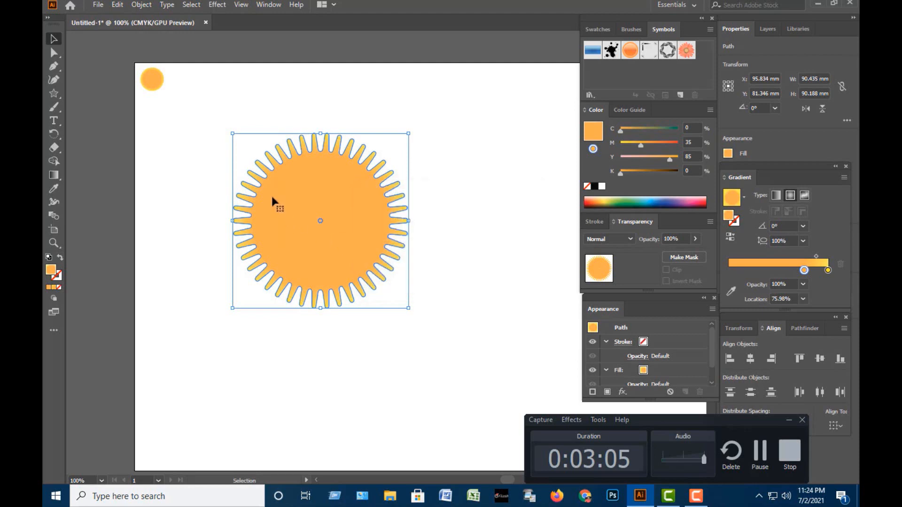
- Make a blend between the large star and the tiny star at its center
{"action": "left_click", "coordinate": [146, 9]}
{"action": "mouse_move", "coordinate": [171, 312]}
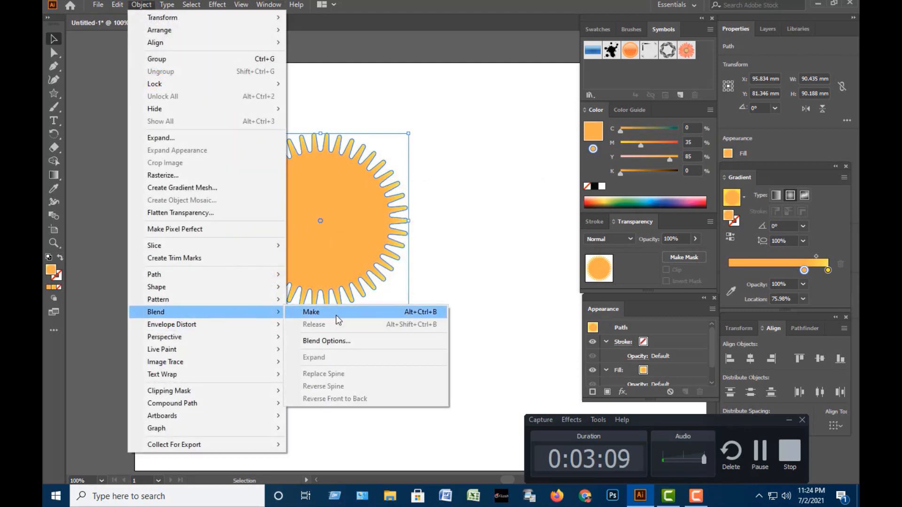
{"action": "left_click", "coordinate": [336, 313]}
- Apply a Pucker & Bloat effect of -13% to the blended star
{"action": "left_click_drag", "start_coordinate": [429, 155], "coordinate": [142, 301]}
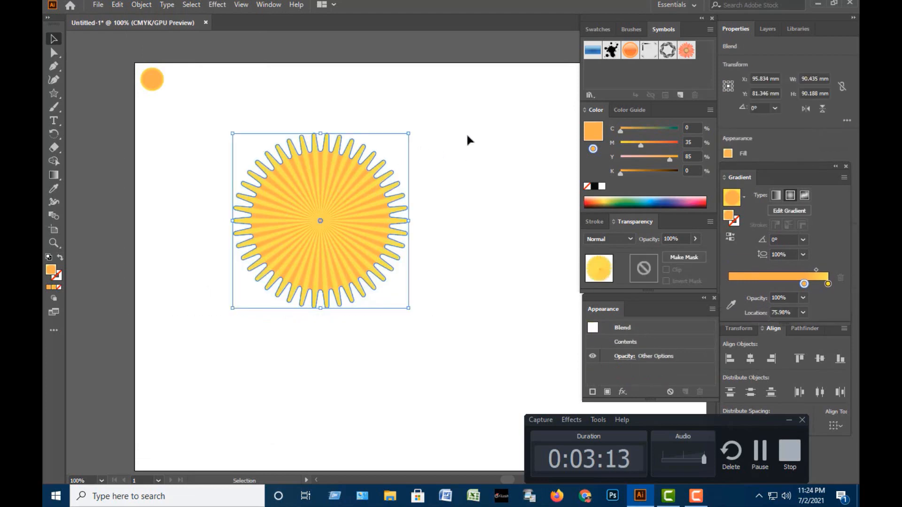
{"action": "left_click_drag", "start_coordinate": [464, 115], "coordinate": [175, 284]}
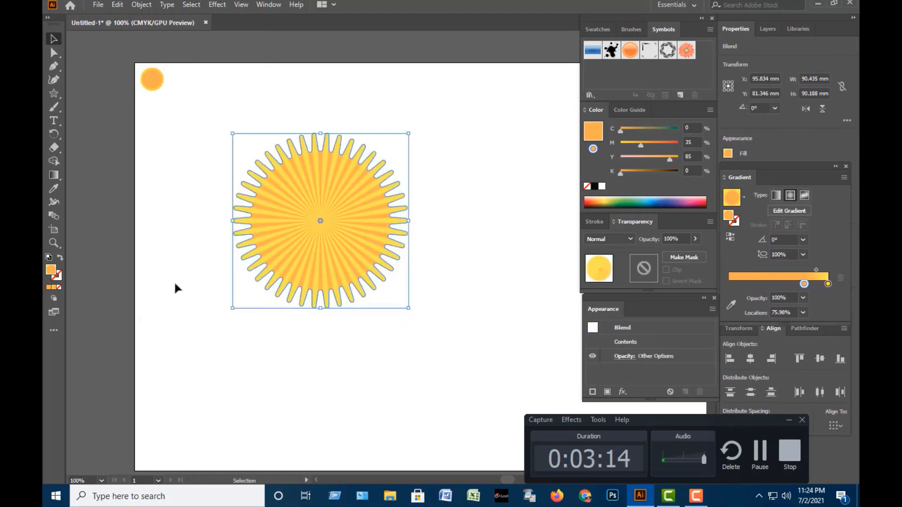
{"action": "left_click", "coordinate": [217, 4]}
{"action": "mouse_move", "coordinate": [266, 100]}
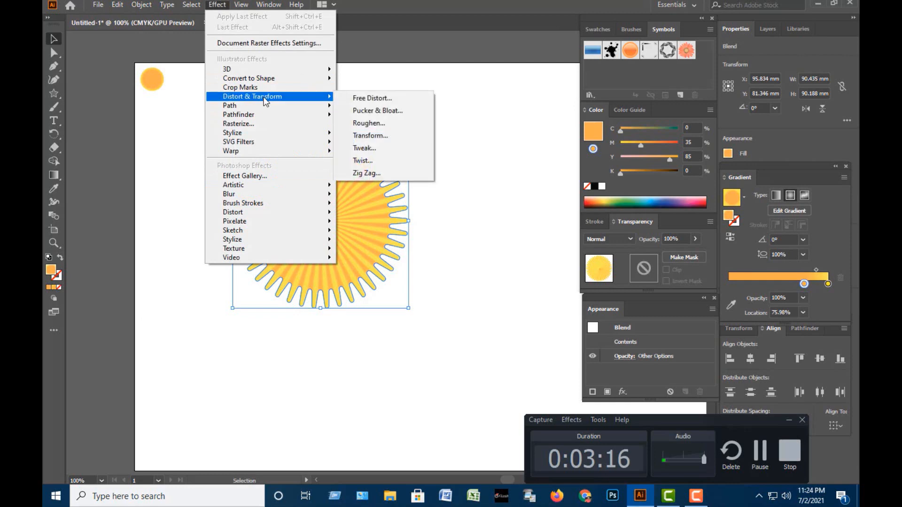
{"action": "left_click", "coordinate": [404, 112]}
{"action": "left_click", "coordinate": [386, 113]}
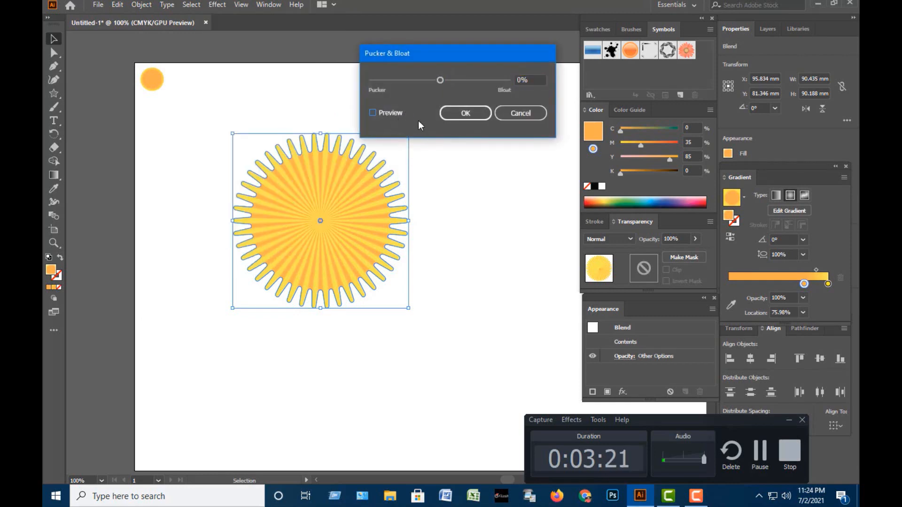
{"action": "left_click", "coordinate": [530, 80]}
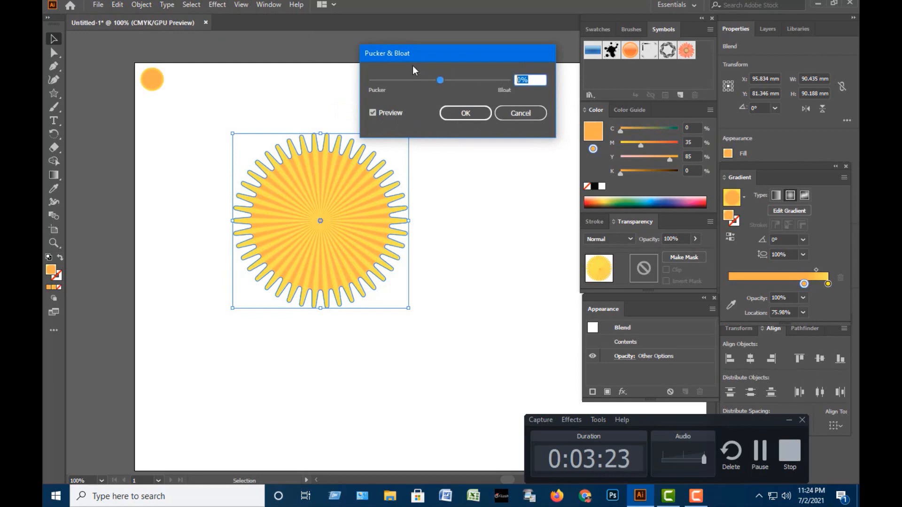
{"action": "type", "text": "-13"}
{"action": "left_click", "coordinate": [466, 113]}
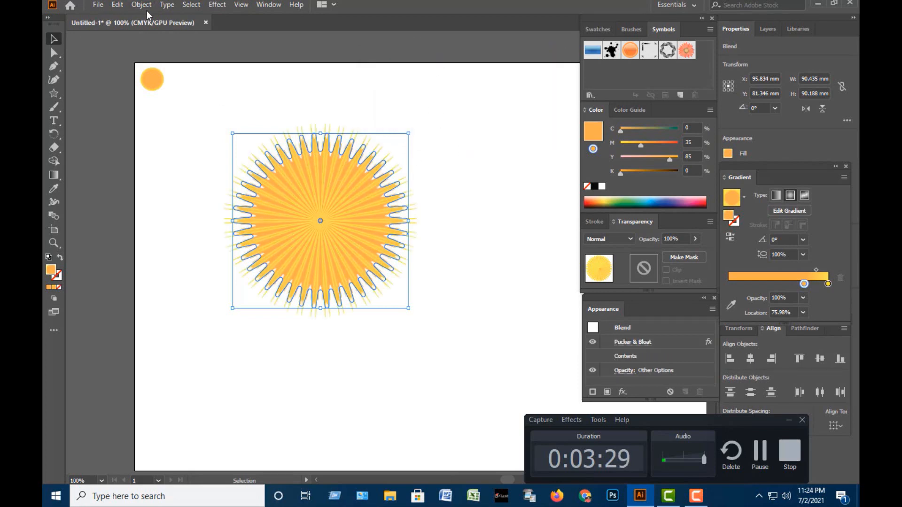
- Apply a Roughen effect to the blend with relative size 16%, detail 0 per inch and smooth points
{"action": "left_click", "coordinate": [217, 4]}
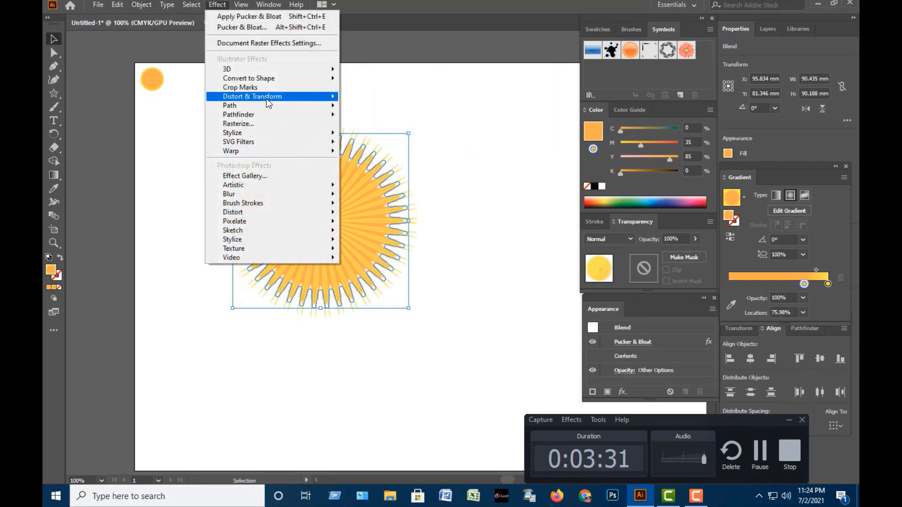
{"action": "mouse_move", "coordinate": [305, 96]}
{"action": "left_click", "coordinate": [394, 123]}
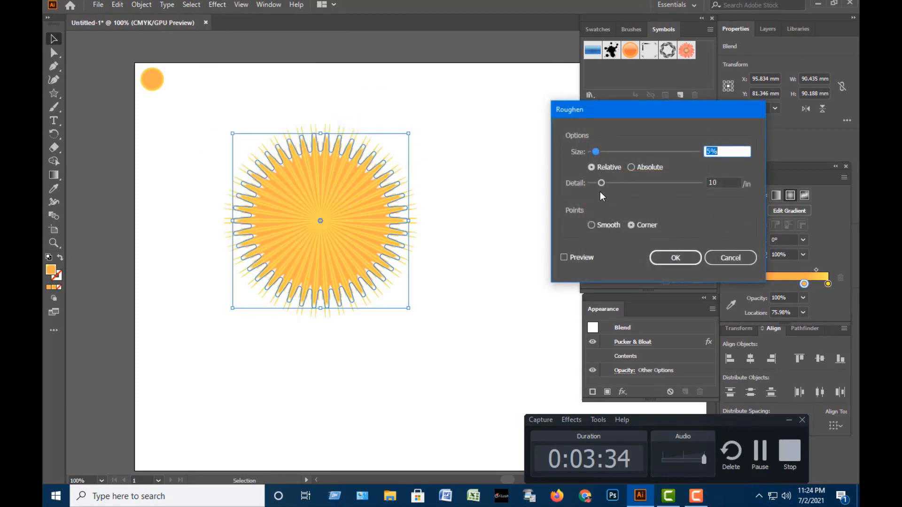
{"action": "left_click", "coordinate": [591, 225]}
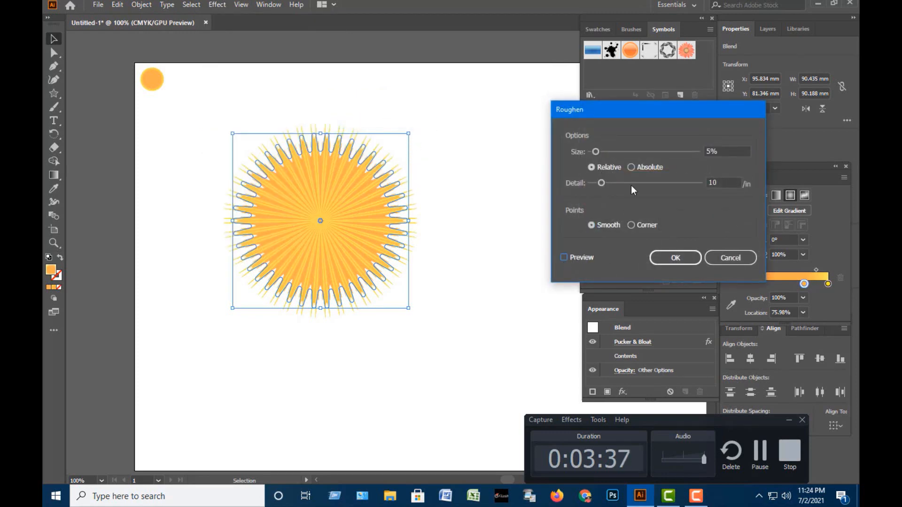
{"action": "left_click_drag", "start_coordinate": [601, 183], "coordinate": [581, 182]}
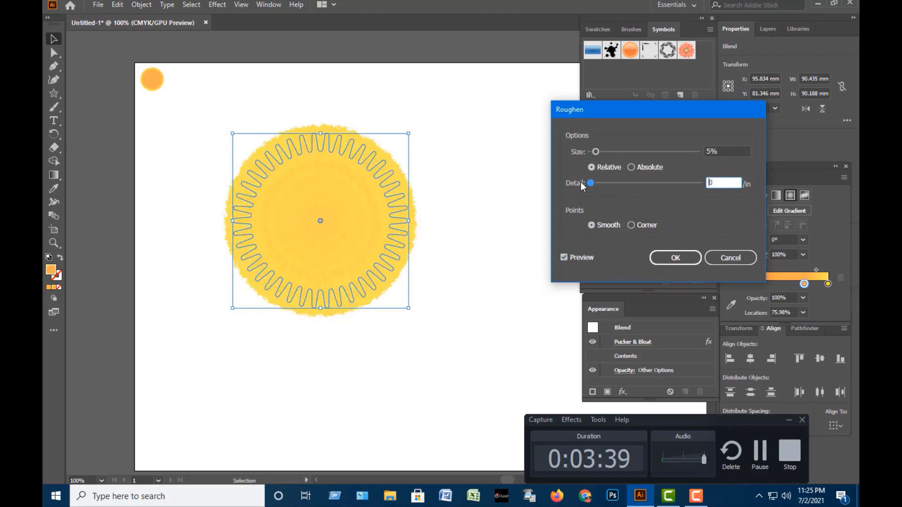
{"action": "left_click", "coordinate": [596, 152]}
{"action": "left_click_drag", "start_coordinate": [596, 153], "coordinate": [603, 154]}
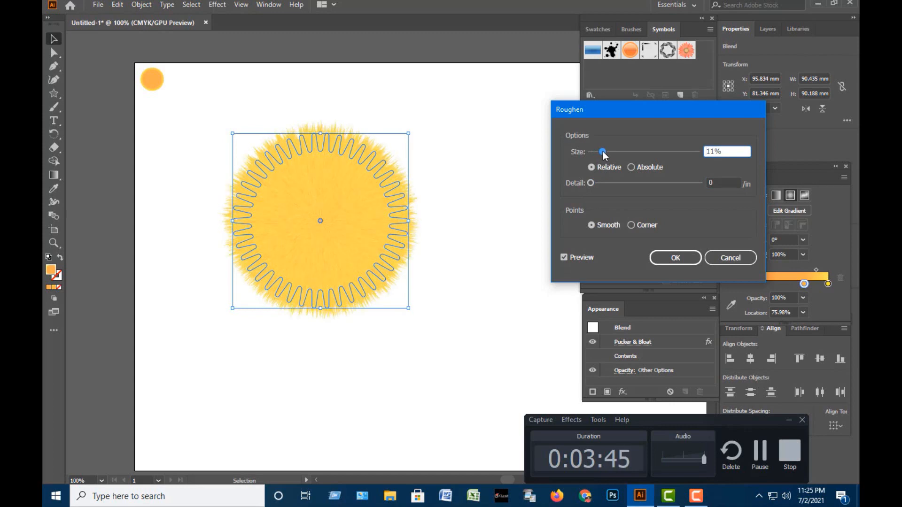
{"action": "left_click_drag", "start_coordinate": [607, 150], "coordinate": [616, 153]}
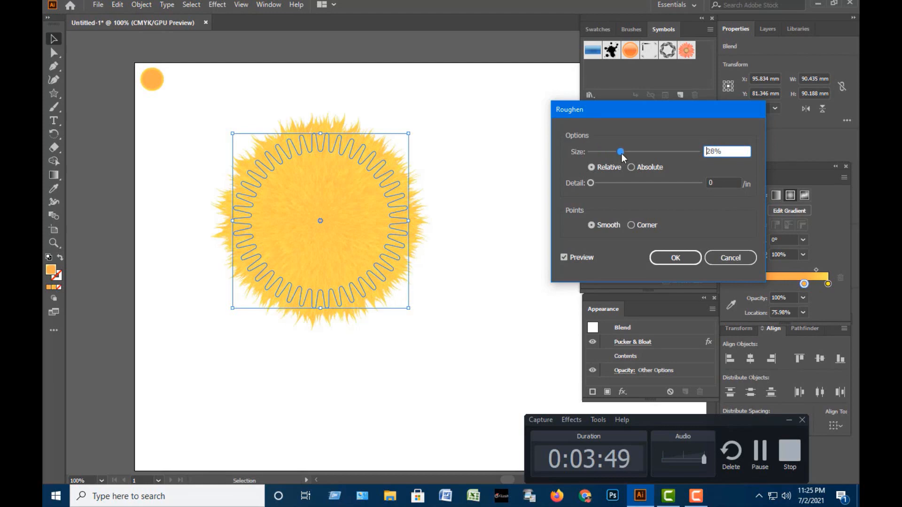
{"action": "left_click_drag", "start_coordinate": [623, 158], "coordinate": [612, 153]}
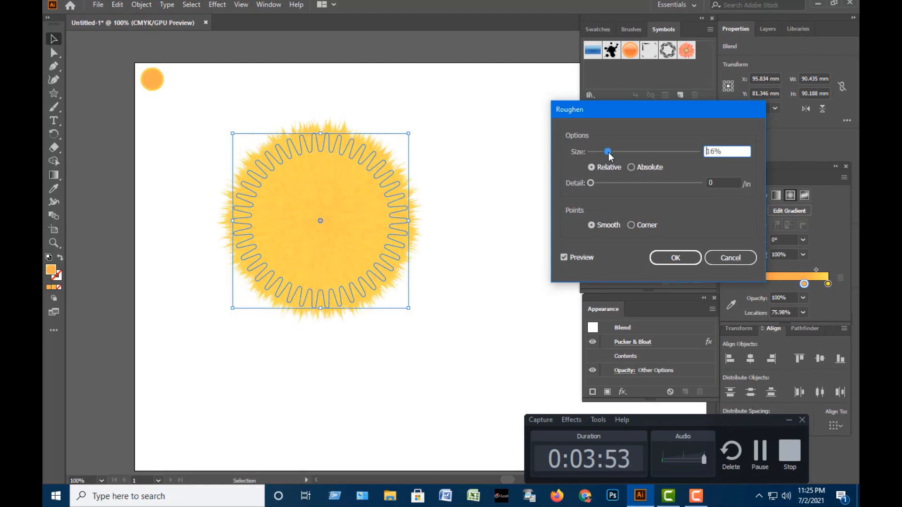
{"action": "left_click", "coordinate": [675, 258]}
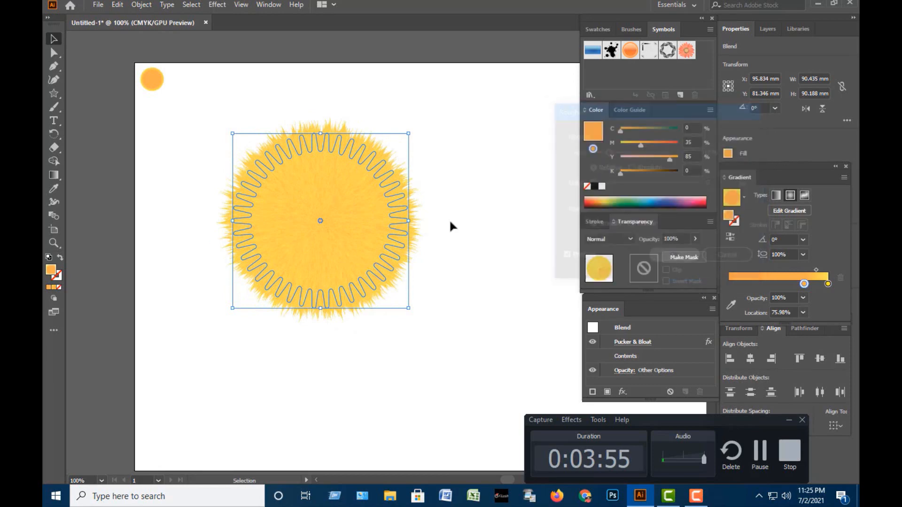
- Shrink the furry blend proportionally about its center to about 14.6 mm wide, then deselect it
{"action": "left_click", "coordinate": [224, 93]}
{"action": "left_click_drag", "start_coordinate": [480, 141], "coordinate": [244, 295]}
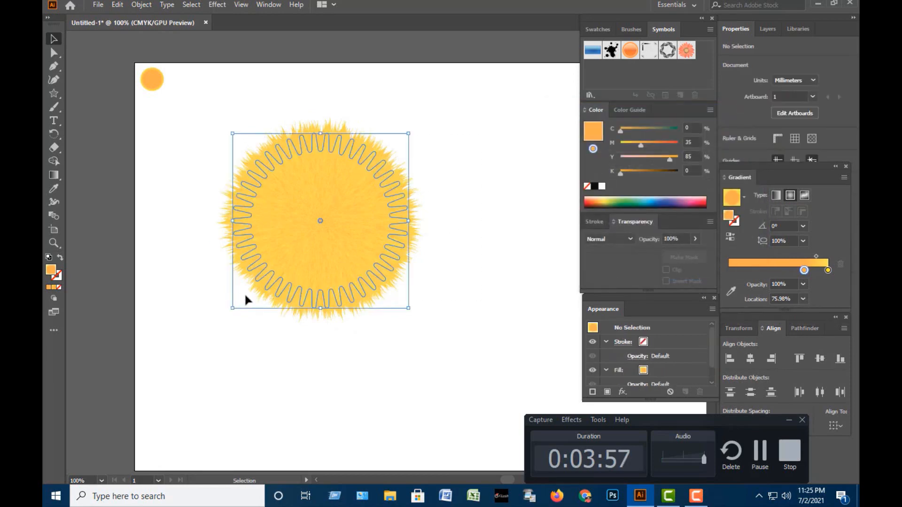
{"action": "left_click_drag", "start_coordinate": [410, 310], "coordinate": [336, 247]}
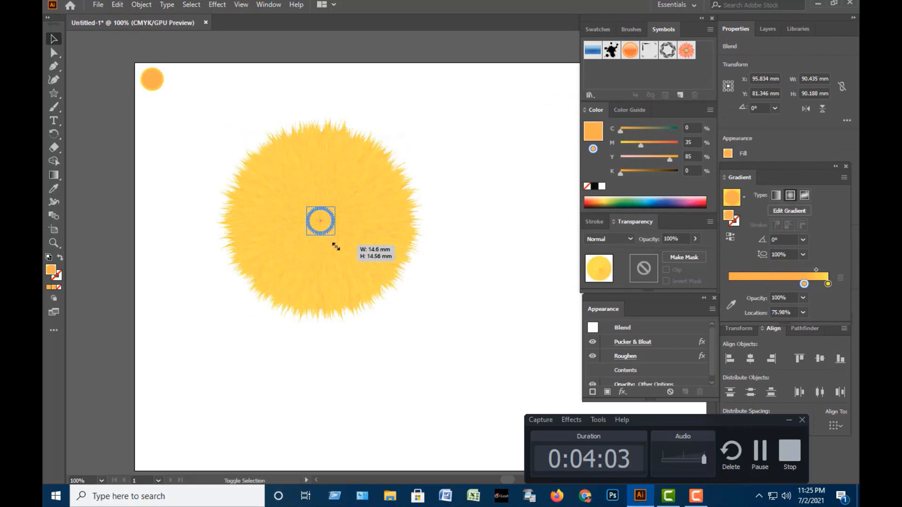
{"action": "left_click_drag", "start_coordinate": [427, 368], "coordinate": [370, 269]}
{"action": "left_click", "coordinate": [370, 269]}
{"action": "left_click", "coordinate": [314, 238]}
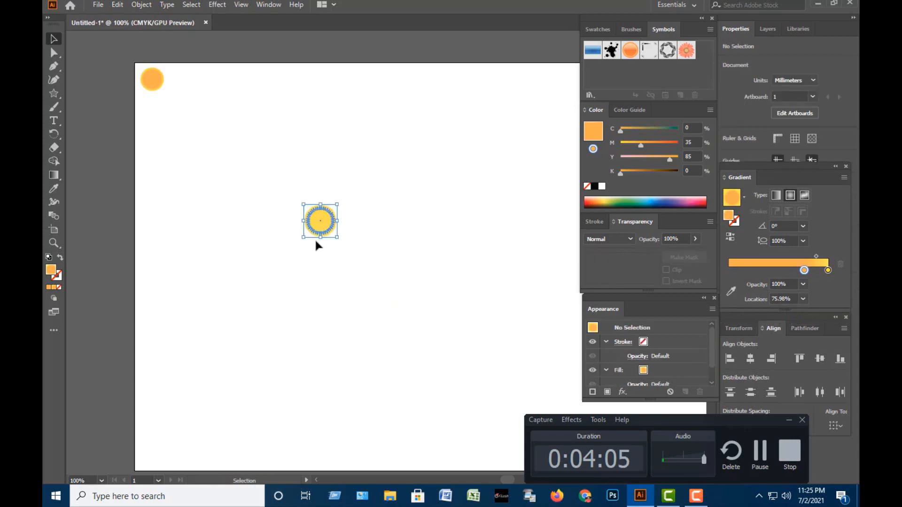
- Move the small furry flower beside the orange circle and duplicate it into an evenly spaced row of four, about 17.1 mm apart
{"action": "left_click_drag", "start_coordinate": [327, 224], "coordinate": [226, 87]}
{"action": "left_click", "coordinate": [231, 96]}
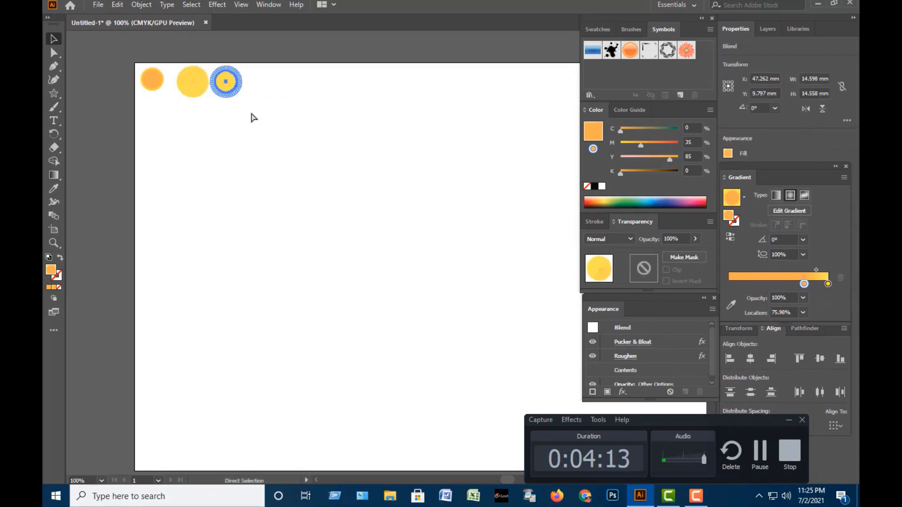
{"action": "key", "text": "ctrl+d"}
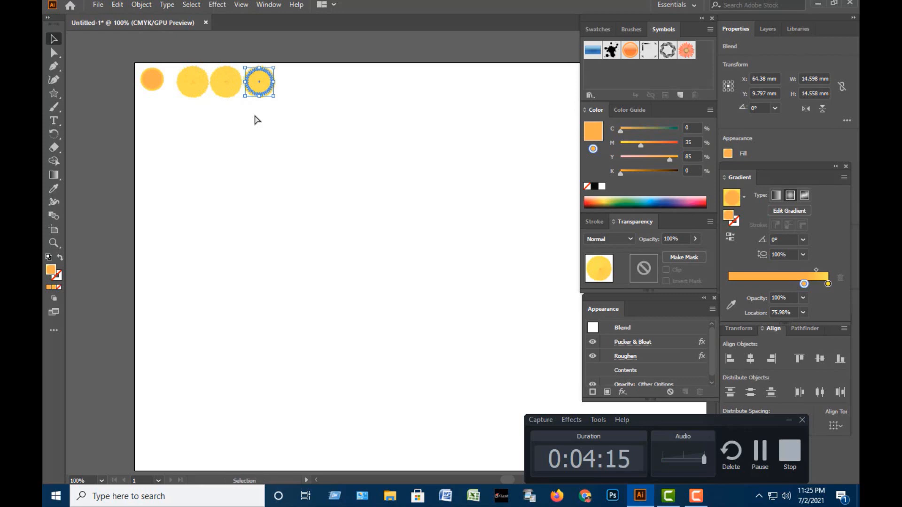
{"action": "key", "text": "ctrl+d"}
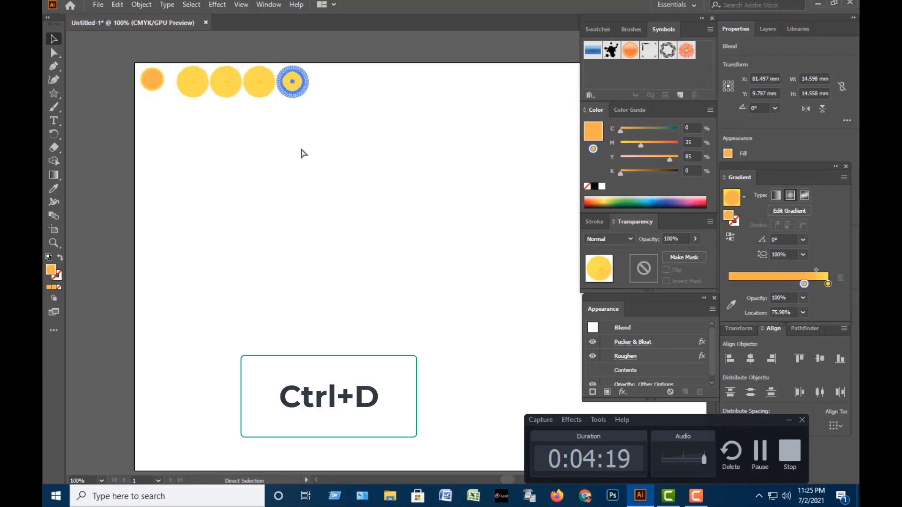
- Extend the row of furry flowers to seven by repeating the last duplication three more times, then deselect
{"action": "key", "text": "ctrl+d"}
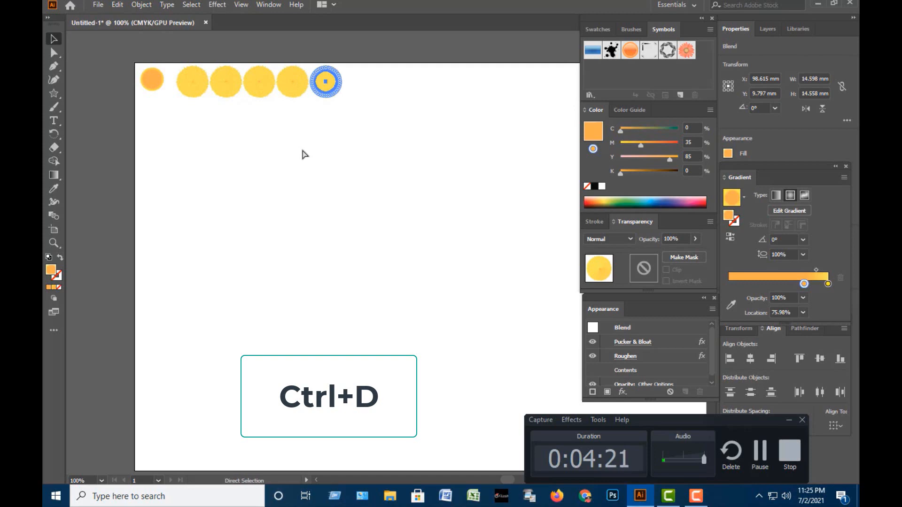
{"action": "key", "text": "ctrl+d"}
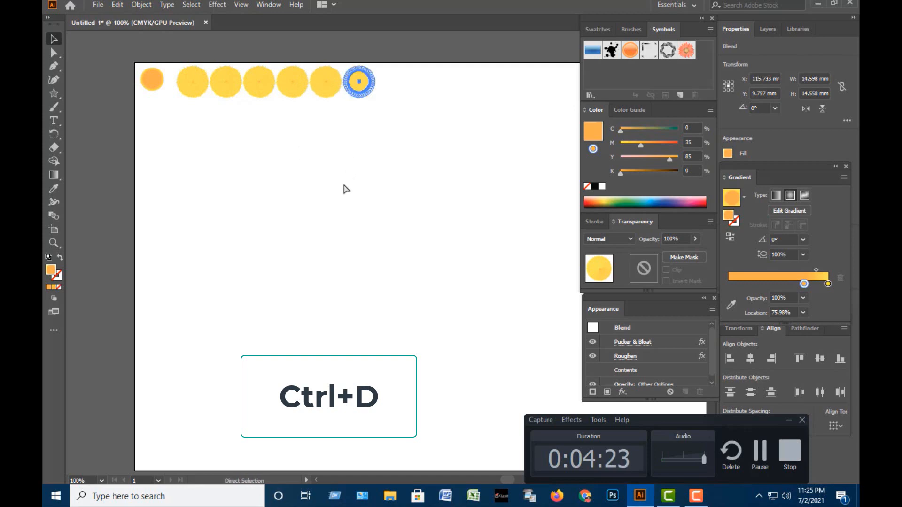
{"action": "key", "text": "ctrl+d"}
{"action": "left_click", "coordinate": [104, 258]}
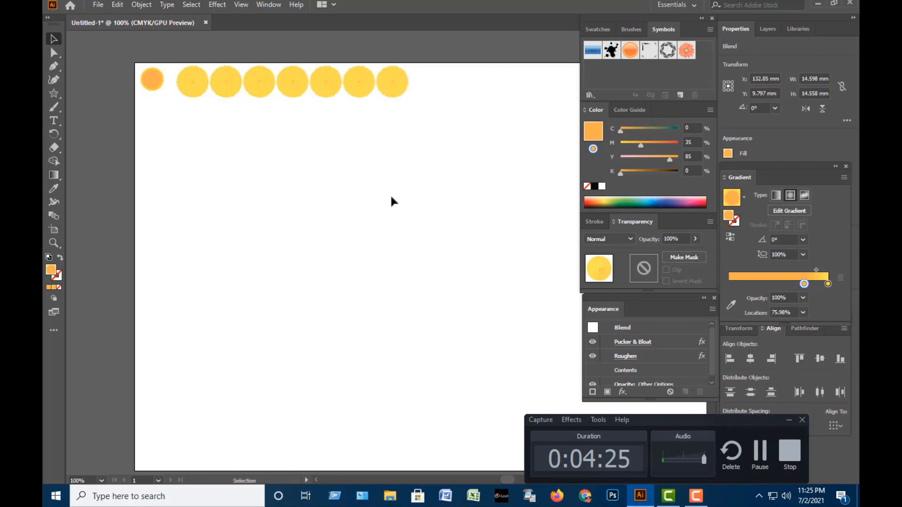
- Isolate the first furry flower and draw a 9-shaped Pencil path about 39 x 93 mm to stretch the blend along it, then exit isolation
{"action": "left_click", "coordinate": [194, 84]}
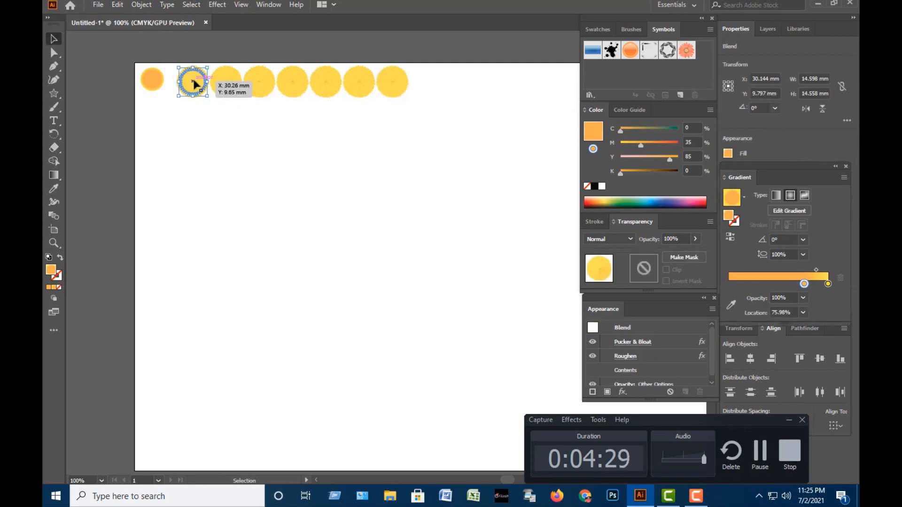
{"action": "right_click", "coordinate": [195, 85]}
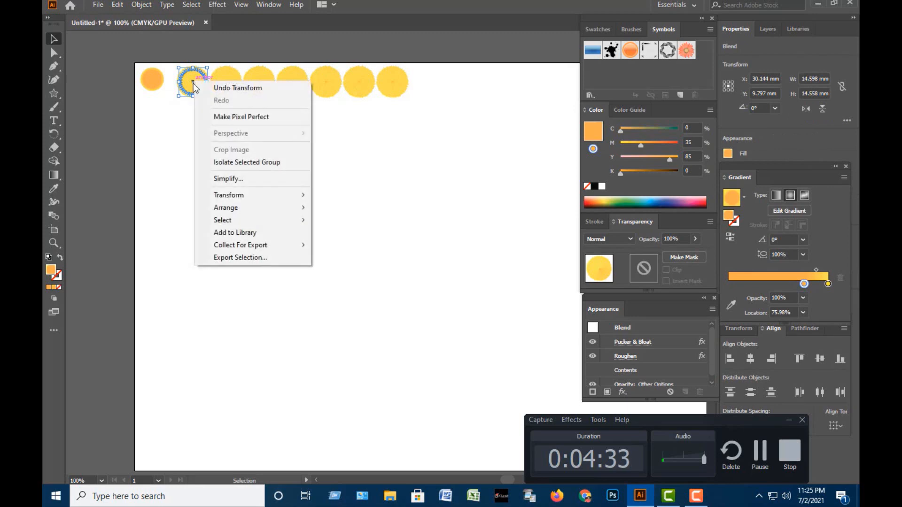
{"action": "left_click", "coordinate": [258, 166]}
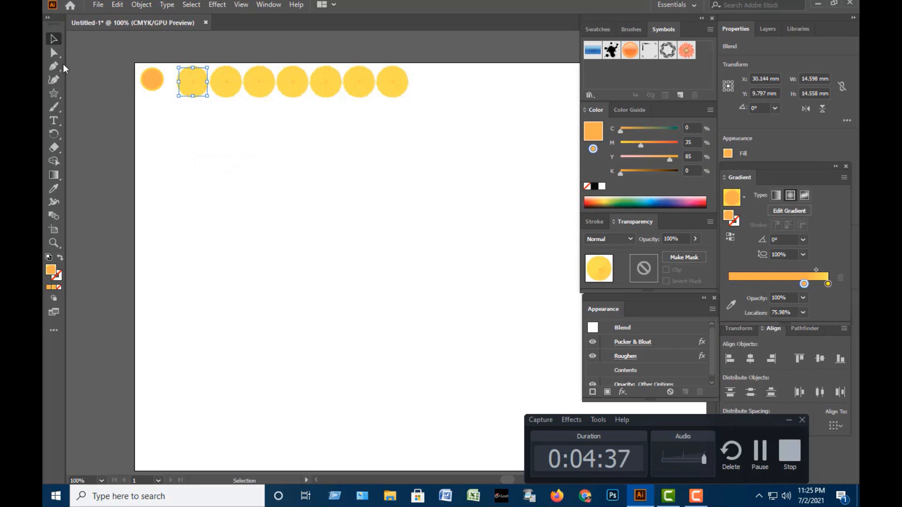
{"action": "left_click", "coordinate": [60, 110]}
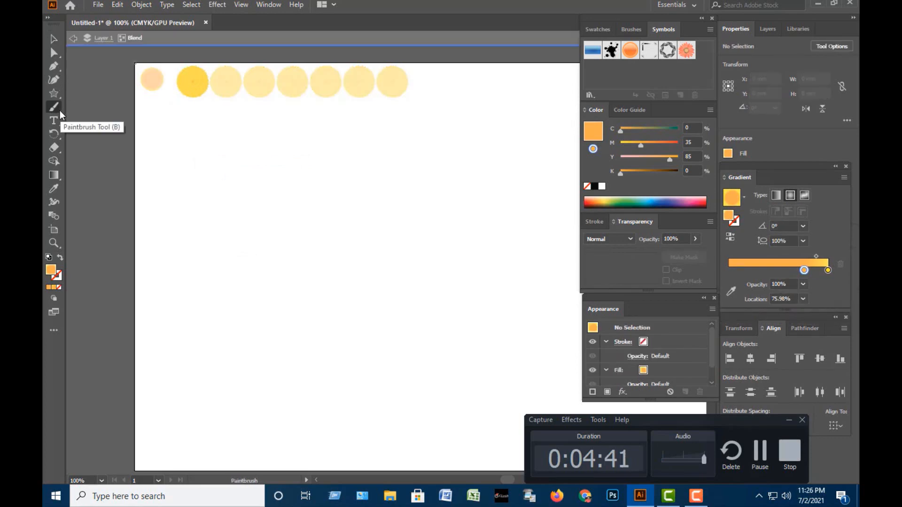
{"action": "left_click_drag", "start_coordinate": [62, 110], "coordinate": [114, 134]}
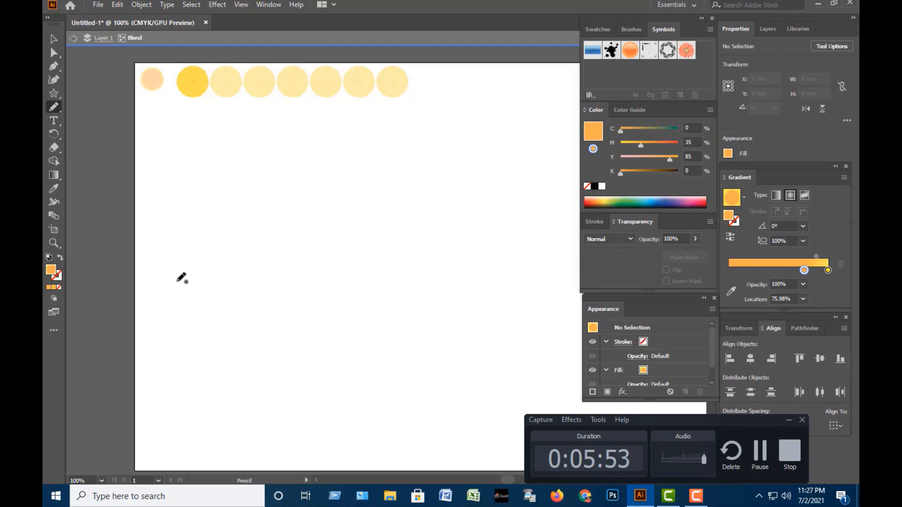
{"action": "mouse_move", "coordinate": [171, 350]}
{"action": "left_mouse_down"}
{"action": "mouse_move", "coordinate": [219, 330]}
{"action": "mouse_move", "coordinate": [241, 272]}
{"action": "mouse_move", "coordinate": [243, 193]}
{"action": "mouse_move", "coordinate": [222, 173]}
{"action": "mouse_move", "coordinate": [199, 183]}
{"action": "mouse_move", "coordinate": [187, 229]}
{"action": "mouse_move", "coordinate": [233, 246]}
{"action": "left_mouse_up"}
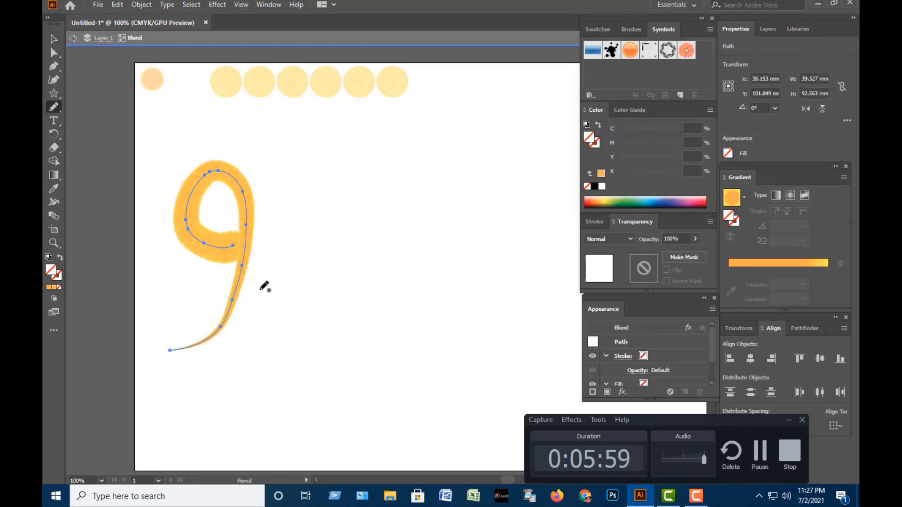
{"action": "left_click", "coordinate": [54, 41]}
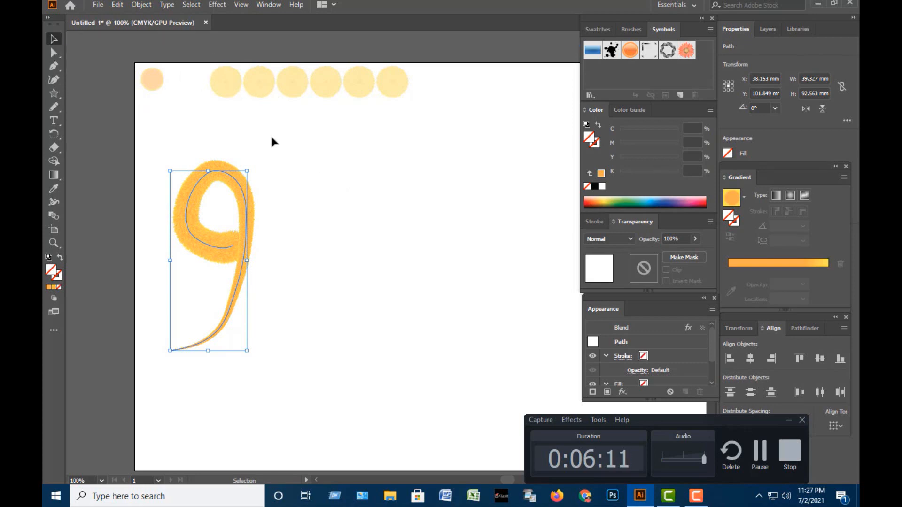
{"action": "left_click", "coordinate": [275, 149]}
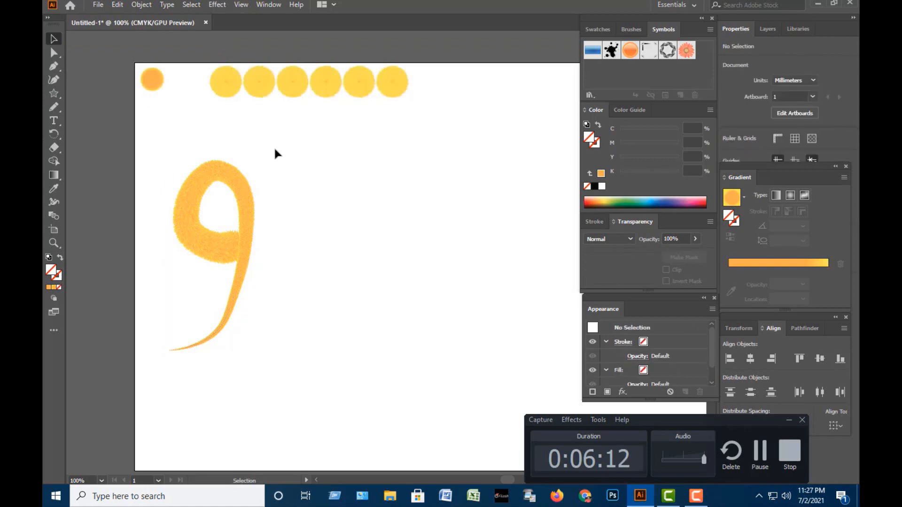
- Isolate the next flower and draw a looped letter l about 39 x 99 mm with the Pencil beside the 9, redoing the first stroke
{"action": "left_click", "coordinate": [228, 80]}
{"action": "right_click", "coordinate": [227, 80]}
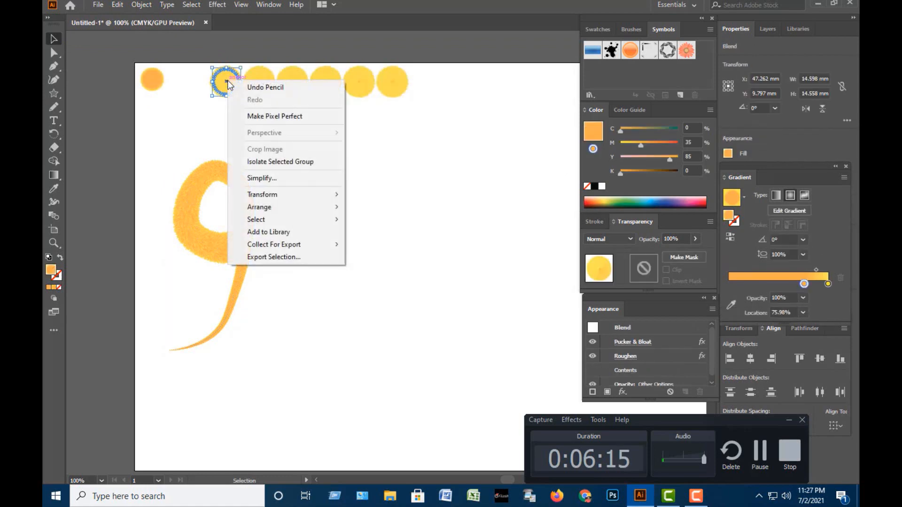
{"action": "left_click", "coordinate": [294, 162]}
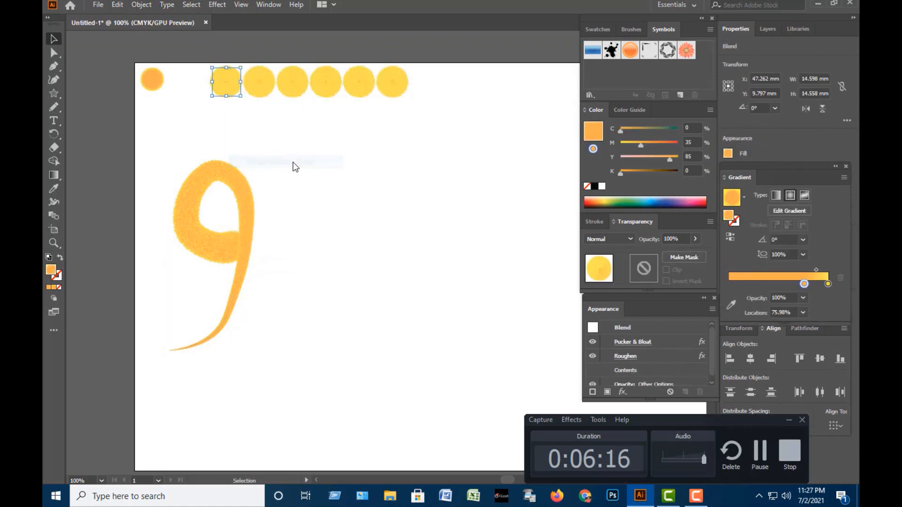
{"action": "left_click", "coordinate": [54, 107]}
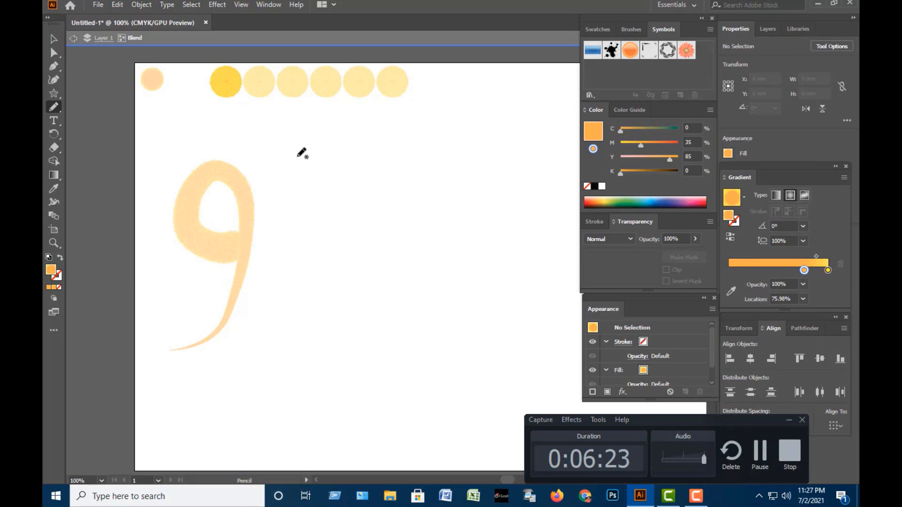
{"action": "left_click_drag", "start_coordinate": [296, 189], "coordinate": [319, 151]}
{"action": "key", "text": "ctrl+z"}
{"action": "mouse_move", "coordinate": [290, 202]}
{"action": "left_mouse_down"}
{"action": "mouse_move", "coordinate": [320, 146]}
{"action": "mouse_move", "coordinate": [307, 149]}
{"action": "mouse_move", "coordinate": [297, 186]}
{"action": "mouse_move", "coordinate": [297, 296]}
{"action": "mouse_move", "coordinate": [306, 321]}
{"action": "mouse_move", "coordinate": [334, 338]}
{"action": "mouse_move", "coordinate": [364, 334]}
{"action": "left_mouse_up"}
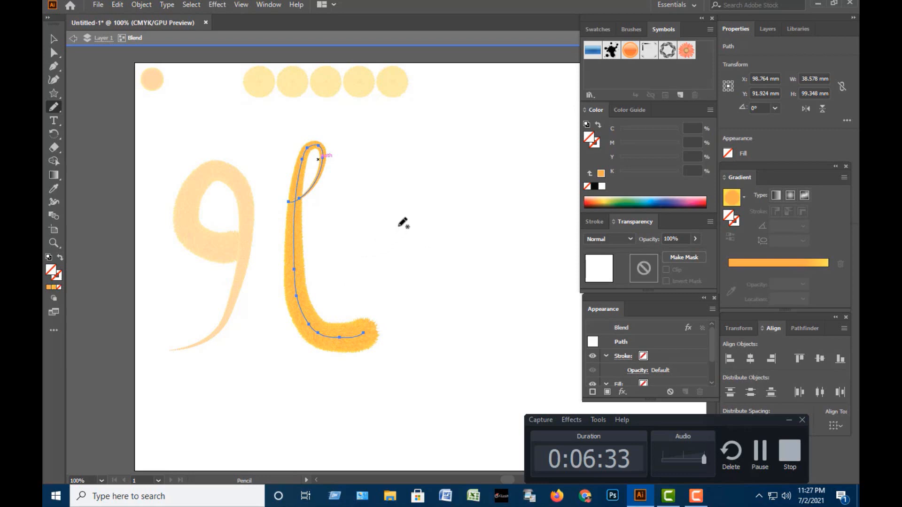
{"action": "left_click", "coordinate": [54, 39]}
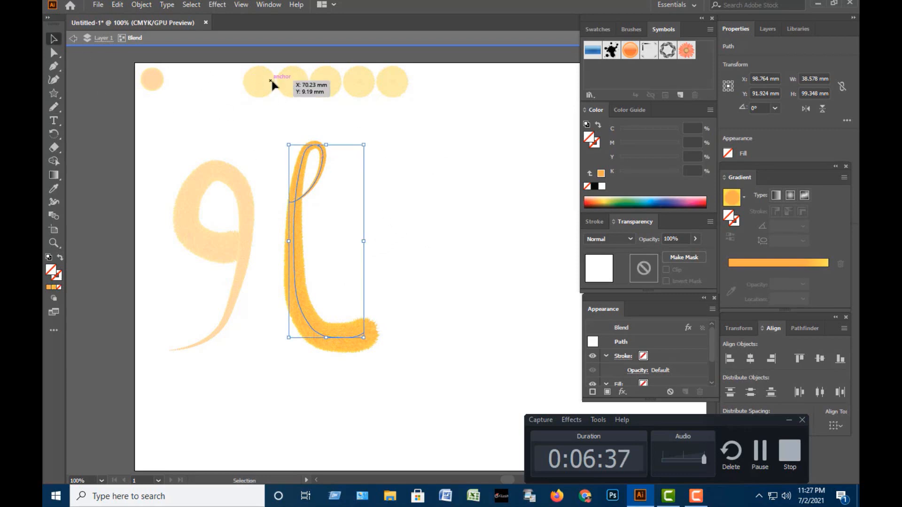
{"action": "left_click", "coordinate": [220, 84]}
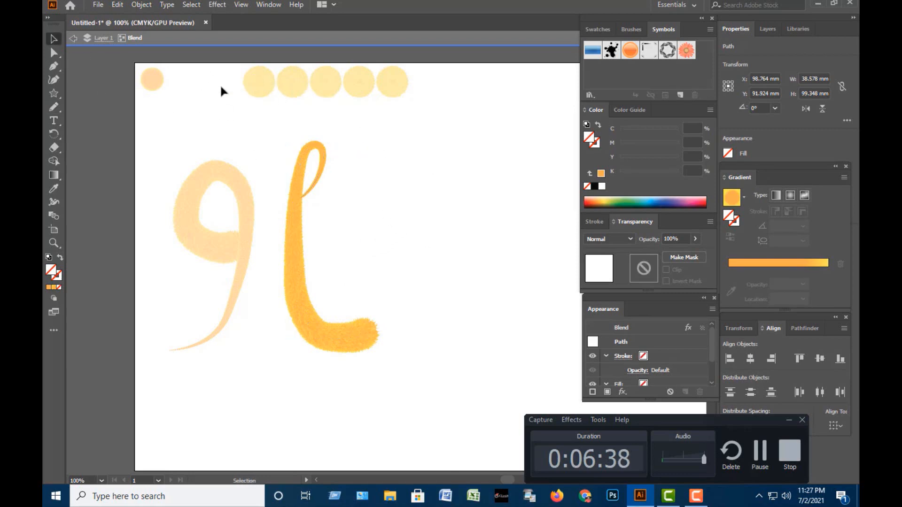
- Isolate the next furry flower and draw a letter o about 47 x 72 mm with the Pencil beside the l
{"action": "left_click", "coordinate": [258, 79]}
{"action": "right_click", "coordinate": [260, 85]}
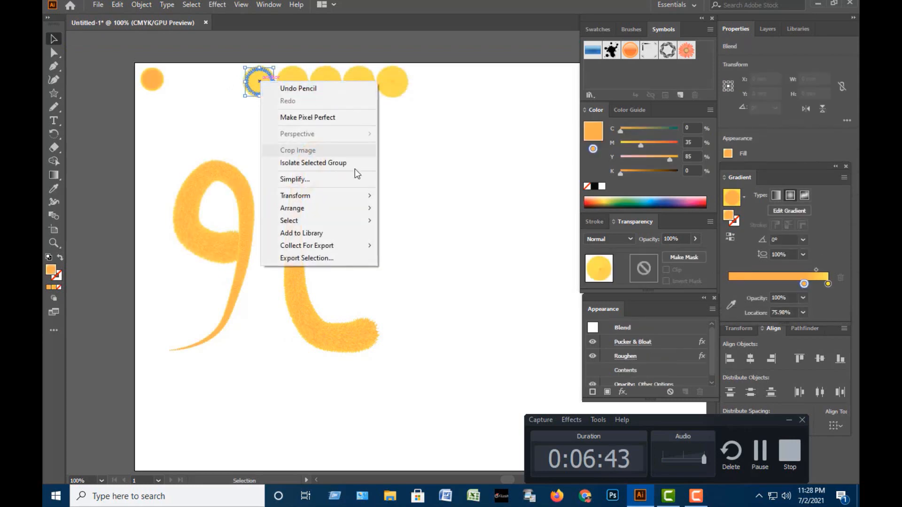
{"action": "left_click", "coordinate": [342, 163]}
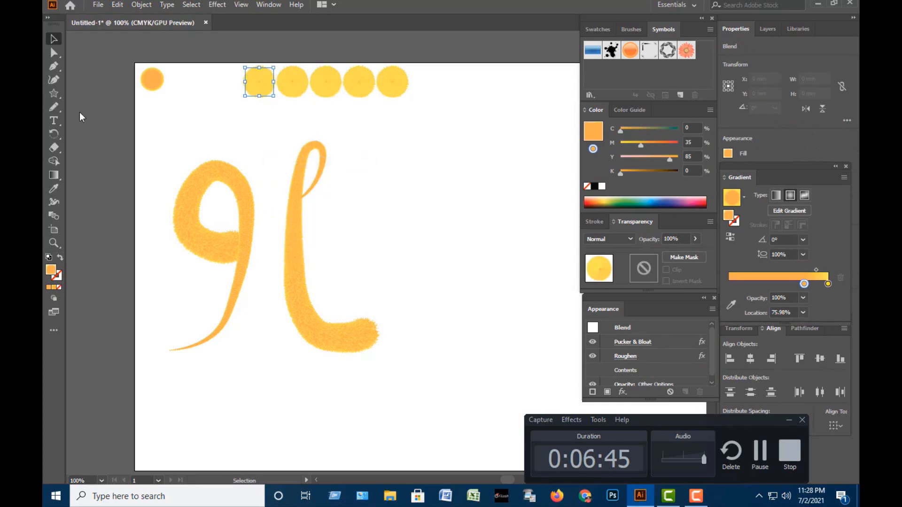
{"action": "left_click", "coordinate": [52, 106]}
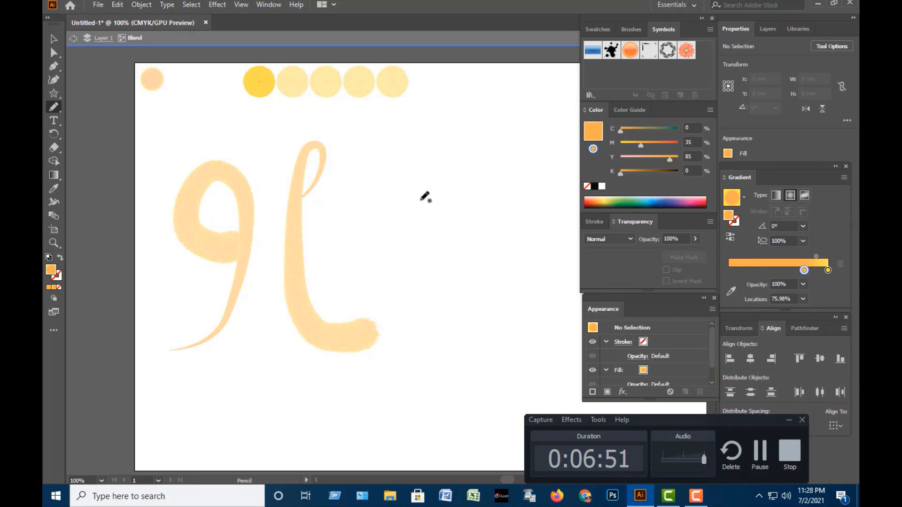
{"action": "mouse_move", "coordinate": [424, 212]}
{"action": "left_mouse_down"}
{"action": "mouse_move", "coordinate": [391, 263]}
{"action": "mouse_move", "coordinate": [393, 315]}
{"action": "mouse_move", "coordinate": [413, 340]}
{"action": "mouse_move", "coordinate": [442, 341]}
{"action": "mouse_move", "coordinate": [472, 311]}
{"action": "mouse_move", "coordinate": [480, 230]}
{"action": "mouse_move", "coordinate": [466, 205]}
{"action": "mouse_move", "coordinate": [446, 201]}
{"action": "mouse_move", "coordinate": [407, 233]}
{"action": "left_mouse_up"}
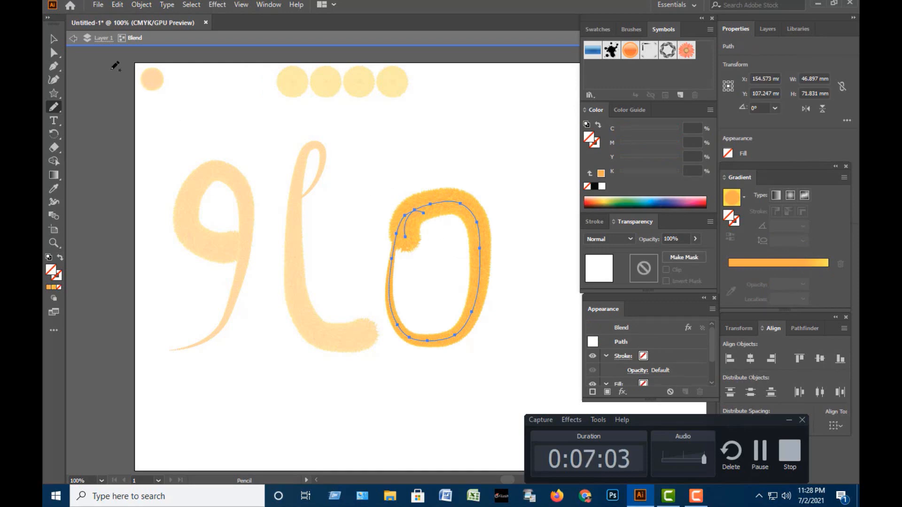
{"action": "left_click", "coordinate": [54, 39]}
{"action": "left_click", "coordinate": [517, 197]}
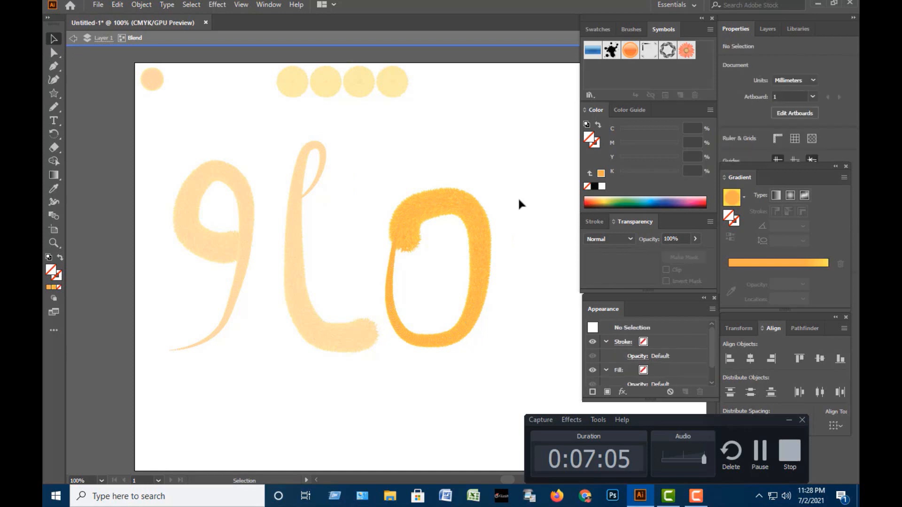
- Move the furry letter o about 13 mm left and 11 mm up, closer to the l, then exit isolation
{"action": "left_click_drag", "start_coordinate": [477, 244], "coordinate": [449, 220]}
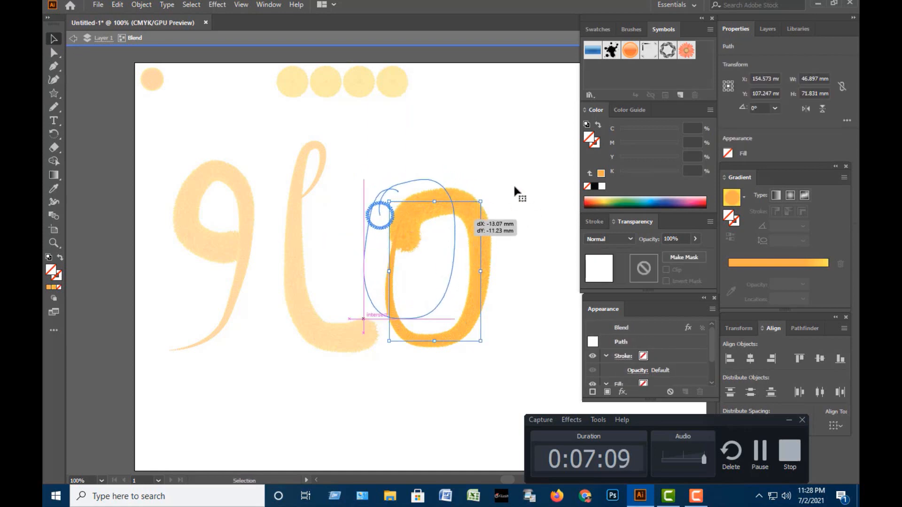
{"action": "left_click", "coordinate": [492, 184]}
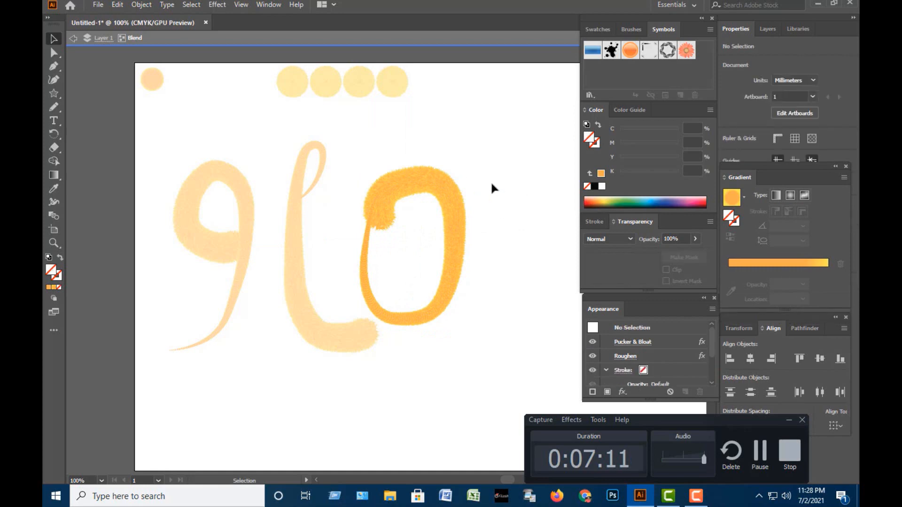
{"action": "scroll", "coordinate": [489, 178], "scroll_direction": "up", "scroll_amount": 1}
{"action": "scroll", "coordinate": [489, 178], "scroll_direction": "down", "scroll_amount": 2}
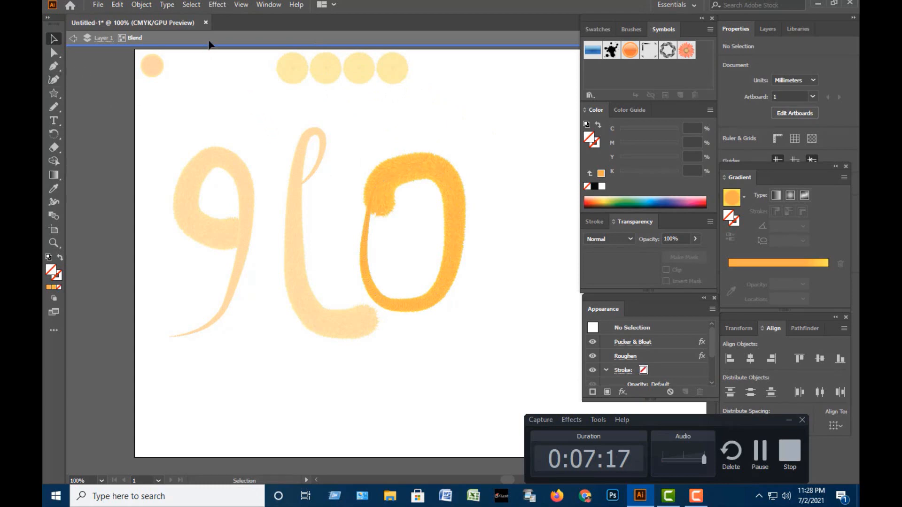
{"action": "double_click", "coordinate": [210, 82]}
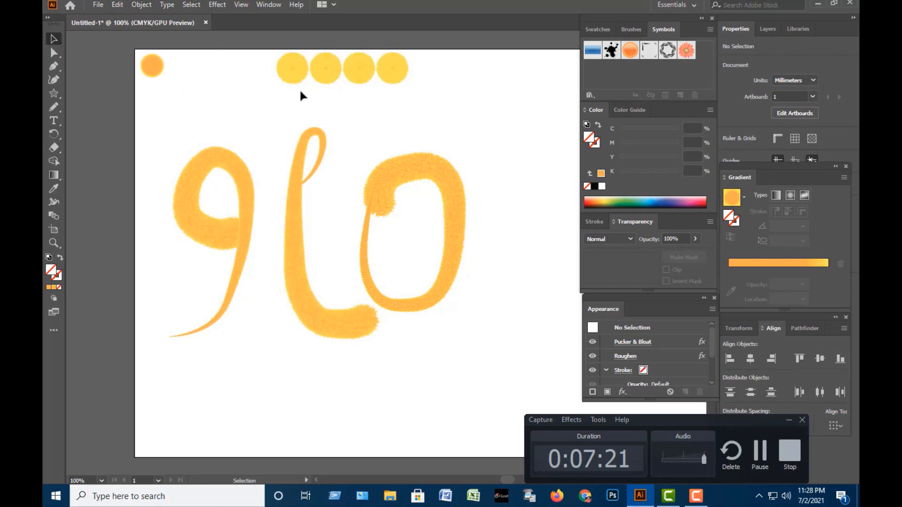
- Isolate the next furry flower and draw a letter v about 54 x 76 mm with the Pencil after the o, then exit isolation and deselect
{"action": "right_click", "coordinate": [290, 65]}
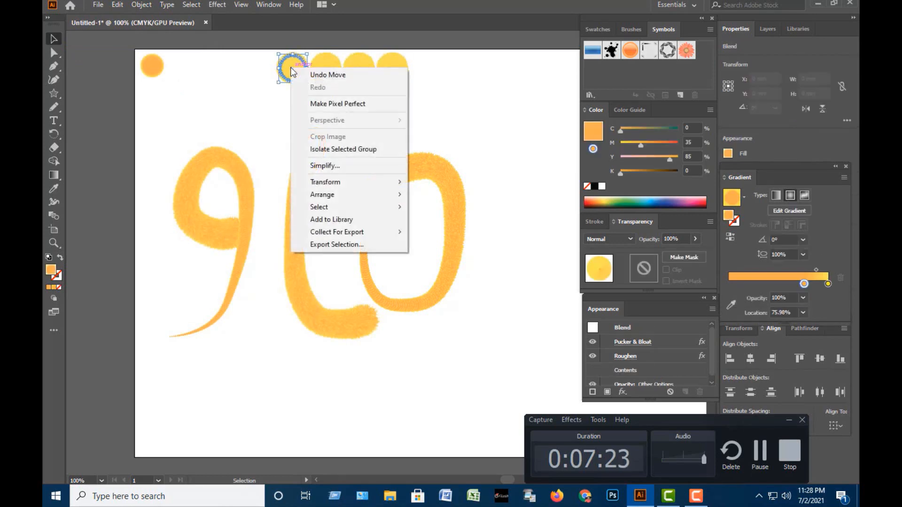
{"action": "left_click", "coordinate": [347, 149]}
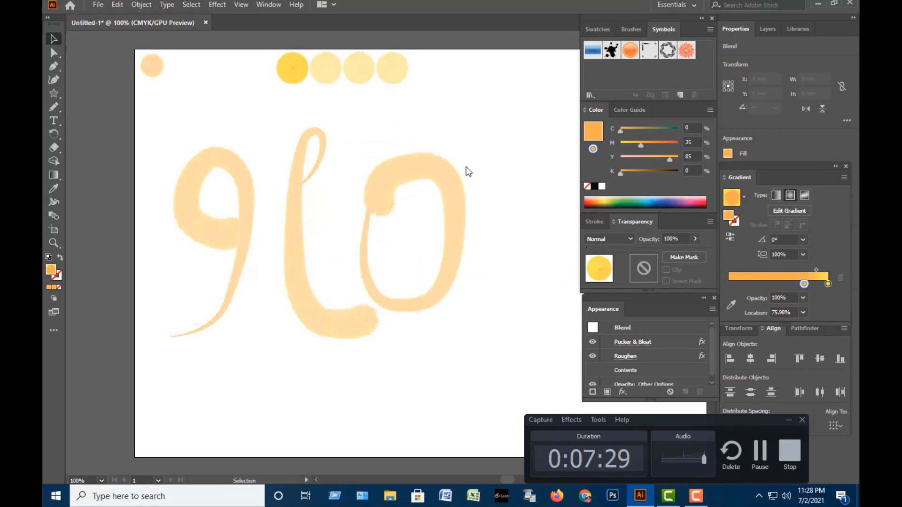
{"action": "mouse_move", "coordinate": [457, 155]}
{"action": "left_mouse_down"}
{"action": "mouse_move", "coordinate": [522, 302]}
{"action": "mouse_move", "coordinate": [536, 281]}
{"action": "mouse_move", "coordinate": [563, 158]}
{"action": "left_mouse_up"}
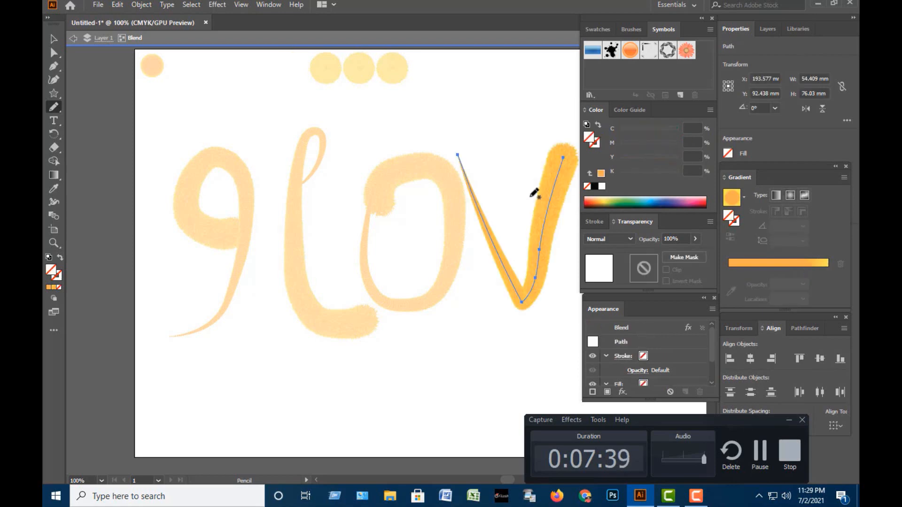
{"action": "key", "text": "ctrl"}
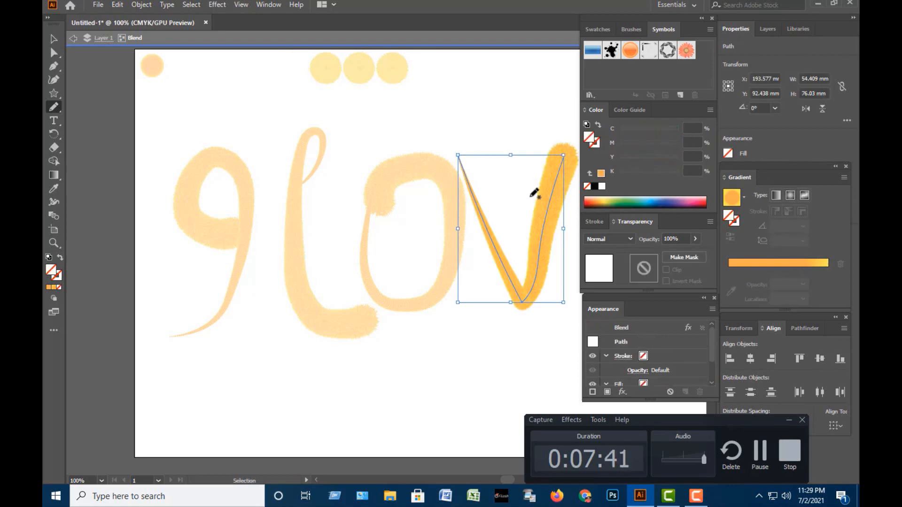
{"action": "key", "text": "ctrl+minus"}
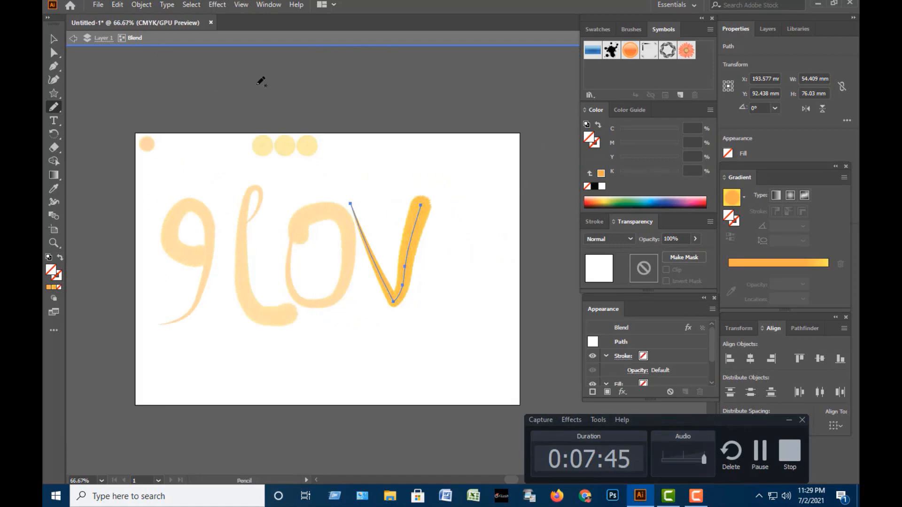
{"action": "left_click", "coordinate": [278, 37]}
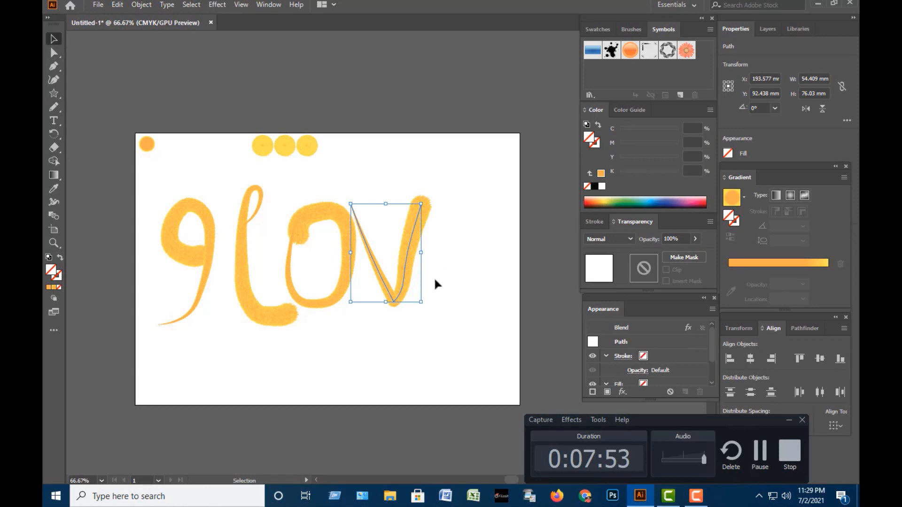
{"action": "left_click", "coordinate": [444, 272]}
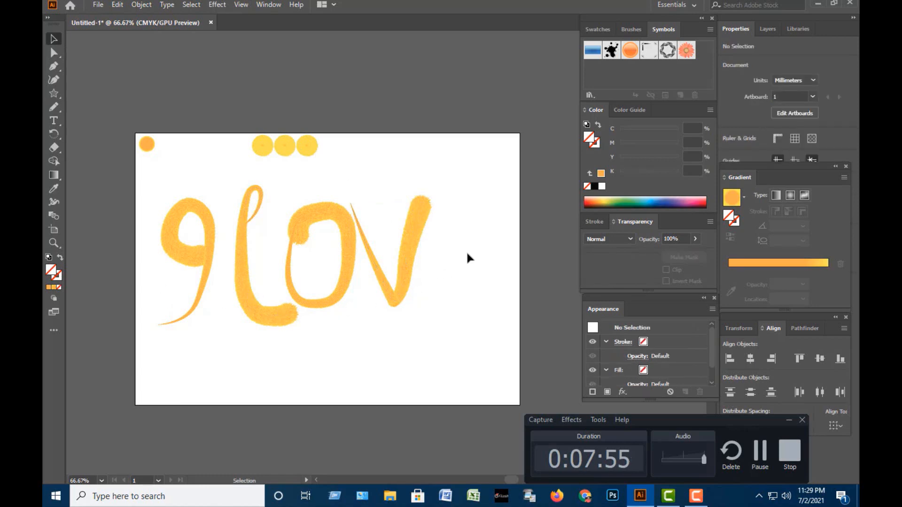
- Delete all four furry letter shapes from the artboard, keeping the orange circle and the unused flowers
{"action": "left_click_drag", "start_coordinate": [479, 208], "coordinate": [191, 275]}
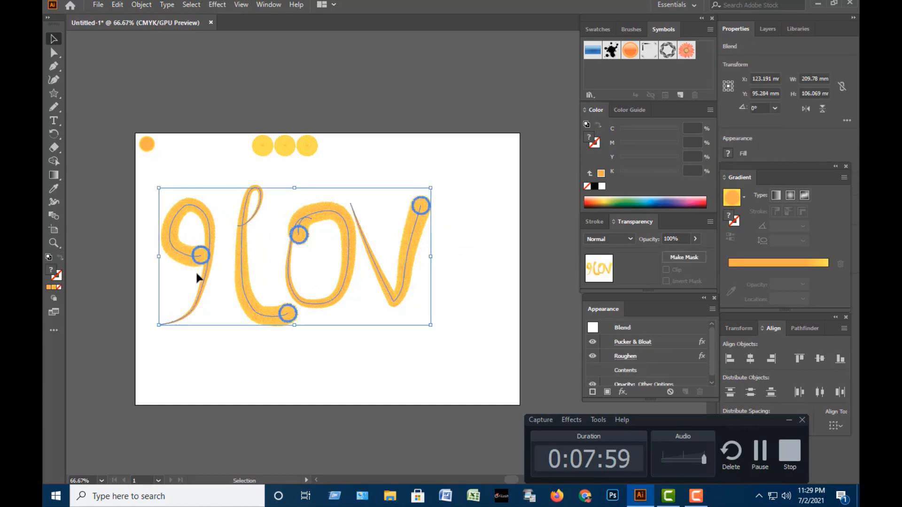
{"action": "key", "text": "Delete"}
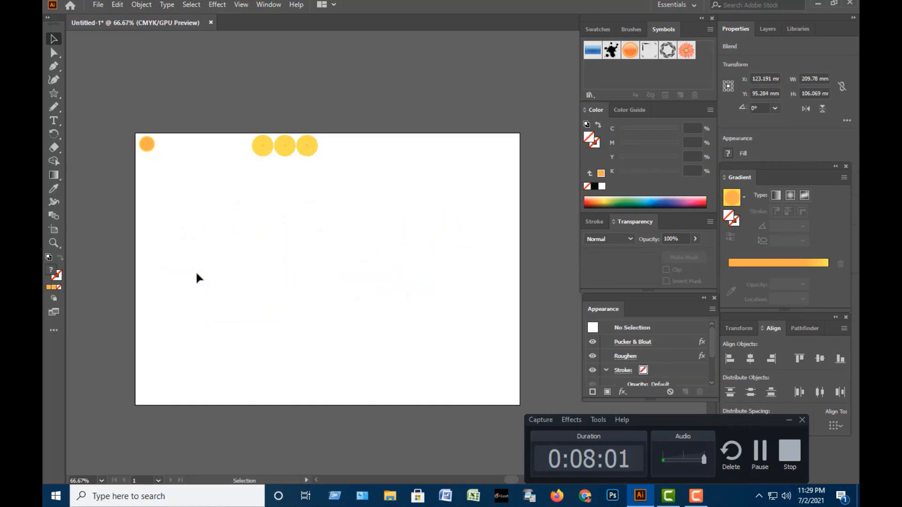
- Isolate the first remaining furry flower and draw the slanted and upright strokes of a capital A about 74 x 118 mm with the Pencil
{"action": "right_click", "coordinate": [264, 149]}
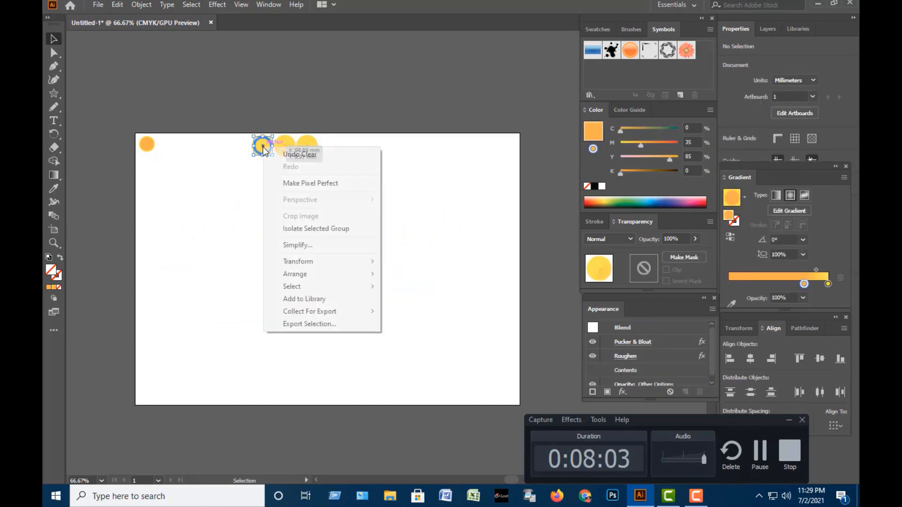
{"action": "left_click", "coordinate": [230, 263]}
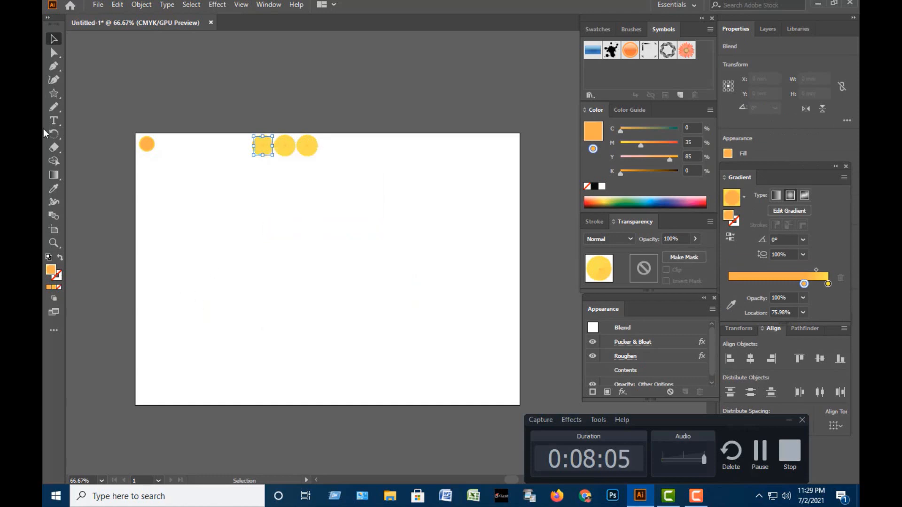
{"action": "left_click", "coordinate": [55, 106]}
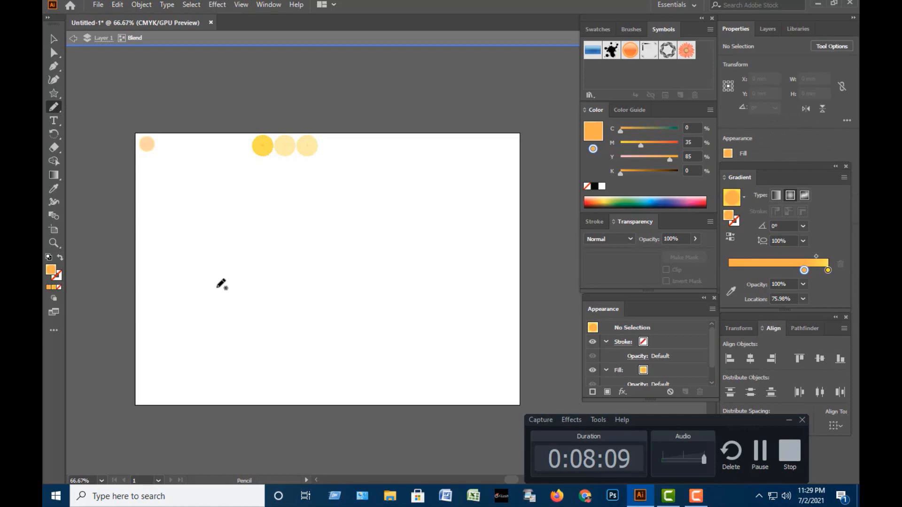
{"action": "mouse_move", "coordinate": [191, 329]}
{"action": "left_mouse_down"}
{"action": "mouse_move", "coordinate": [231, 268]}
{"action": "mouse_move", "coordinate": [253, 201]}
{"action": "mouse_move", "coordinate": [265, 314]}
{"action": "left_mouse_up"}
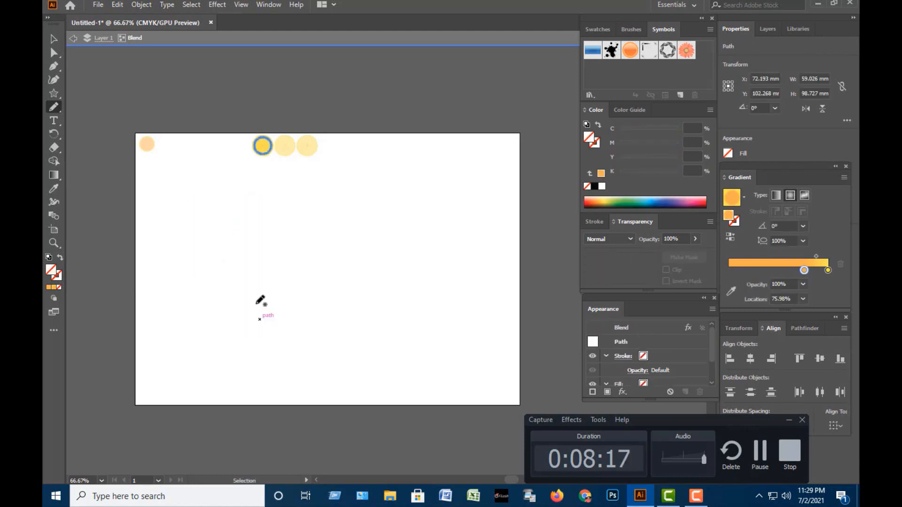
{"action": "left_click", "coordinate": [260, 301], "text": "ctrl"}
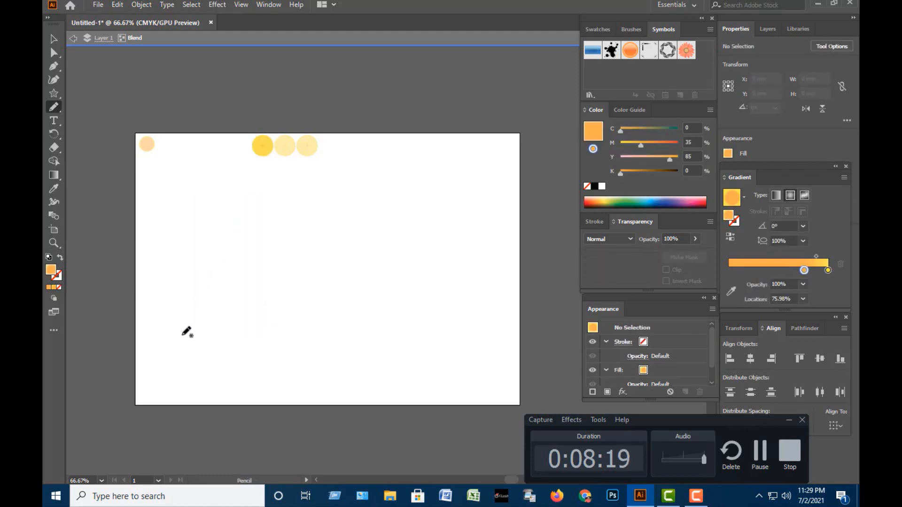
{"action": "mouse_move", "coordinate": [171, 343]}
{"action": "left_mouse_down"}
{"action": "mouse_move", "coordinate": [258, 197]}
{"action": "mouse_move", "coordinate": [257, 344]}
{"action": "mouse_move", "coordinate": [266, 347]}
{"action": "mouse_move", "coordinate": [266, 338]}
{"action": "left_mouse_up"}
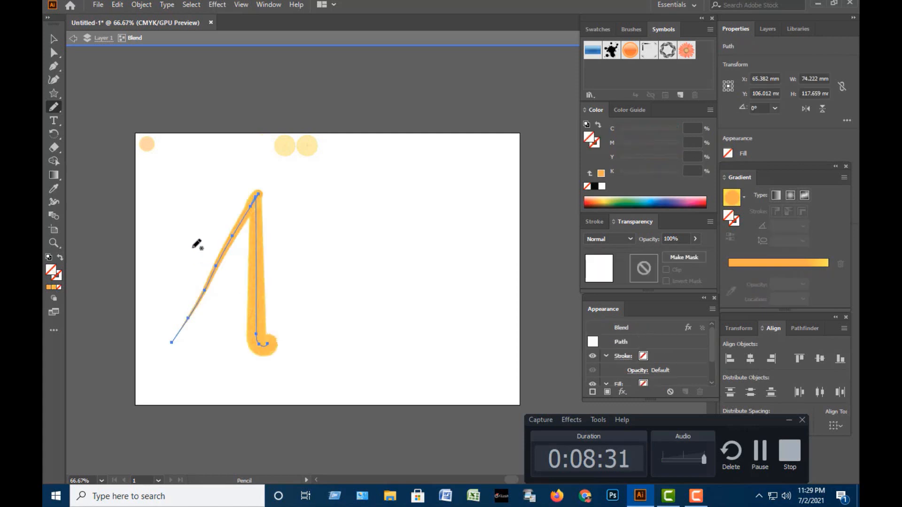
- Draw a wavy crossbar about 65 x 42 mm through the A with the Pencil, then deselect and exit isolation
{"action": "mouse_move", "coordinate": [196, 238]}
{"action": "left_mouse_down"}
{"action": "mouse_move", "coordinate": [221, 273]}
{"action": "mouse_move", "coordinate": [250, 272]}
{"action": "mouse_move", "coordinate": [278, 291]}
{"action": "left_mouse_up"}
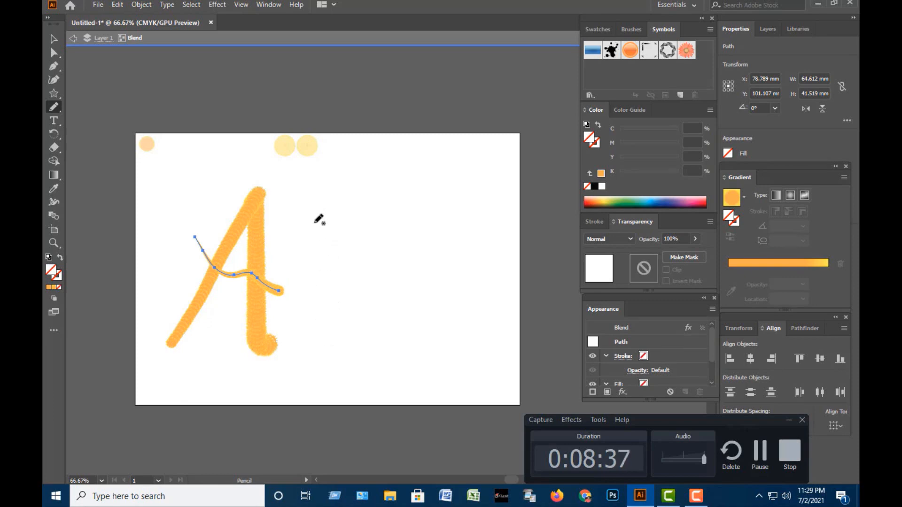
{"action": "left_click", "coordinate": [54, 39]}
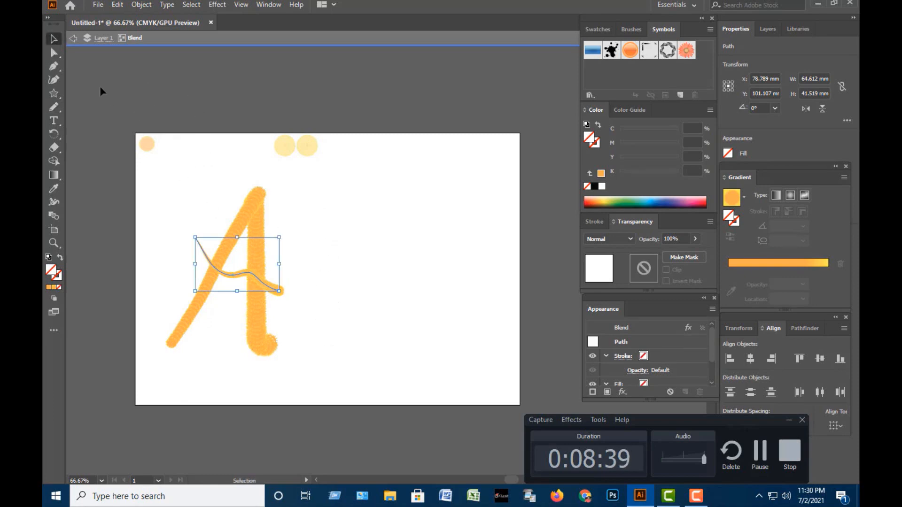
{"action": "left_click", "coordinate": [346, 217]}
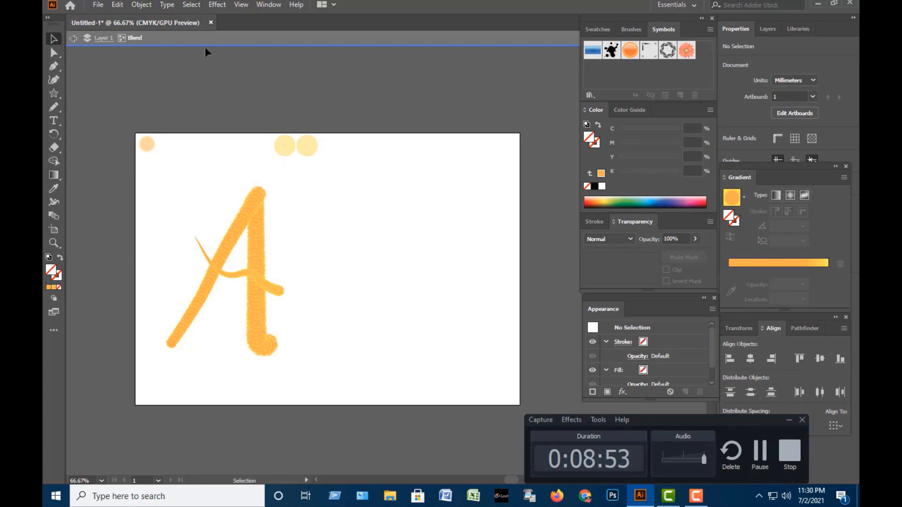
{"action": "left_click", "coordinate": [217, 43]}
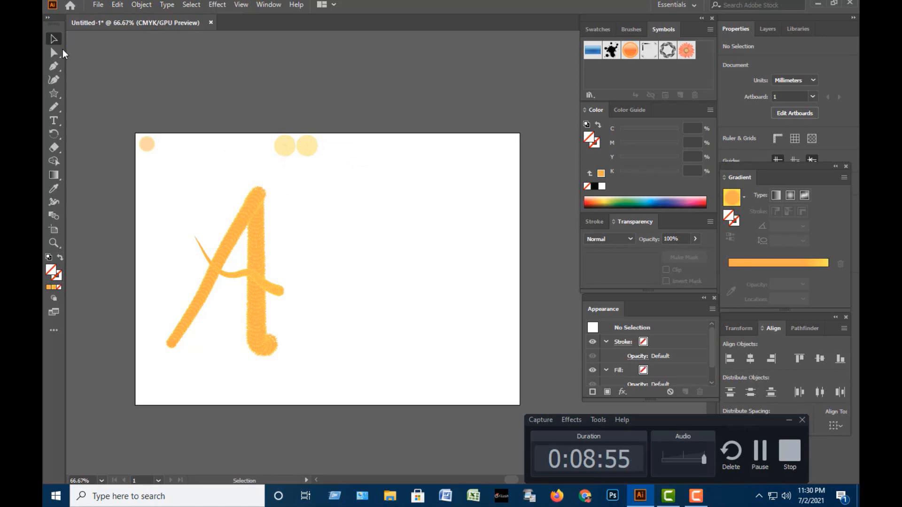
- Isolate the next furry flower and draw the stem of a capital B about 121 mm tall beside the A with the Pencil
{"action": "left_click", "coordinate": [286, 147]}
{"action": "right_click", "coordinate": [285, 147]}
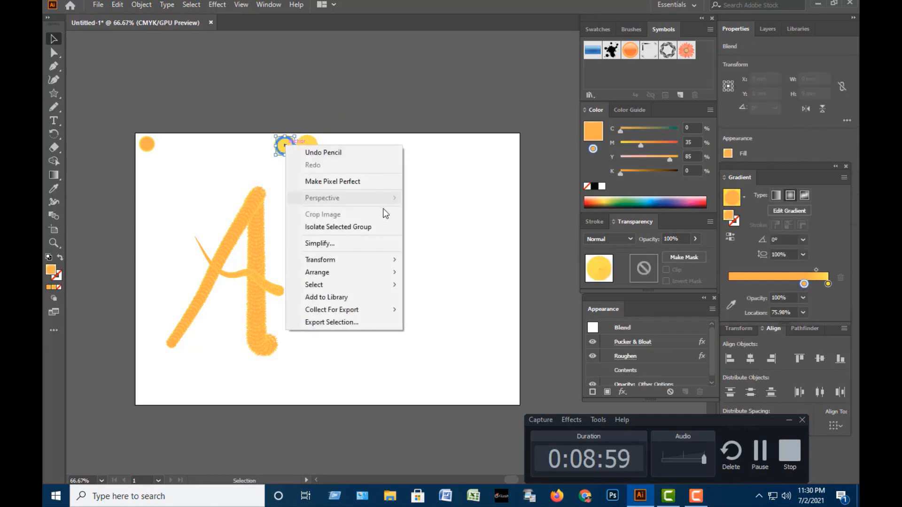
{"action": "left_click", "coordinate": [361, 226]}
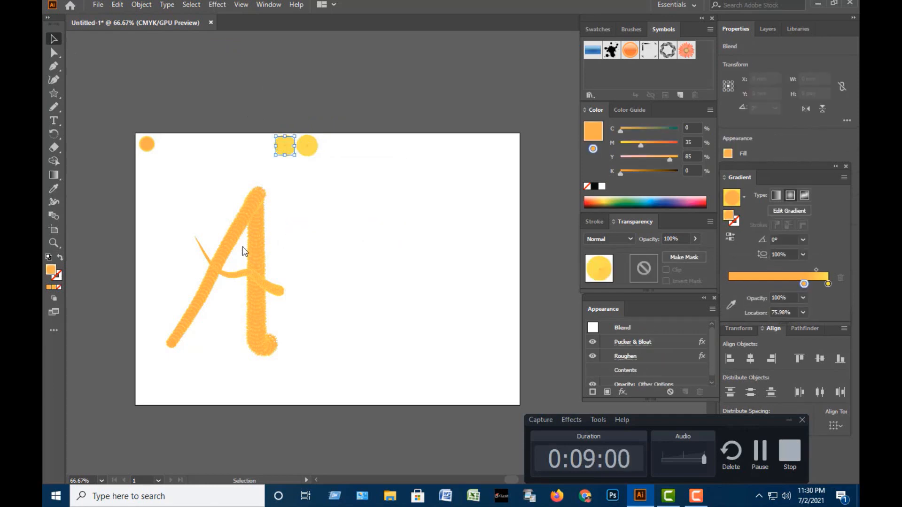
{"action": "left_click", "coordinate": [54, 106]}
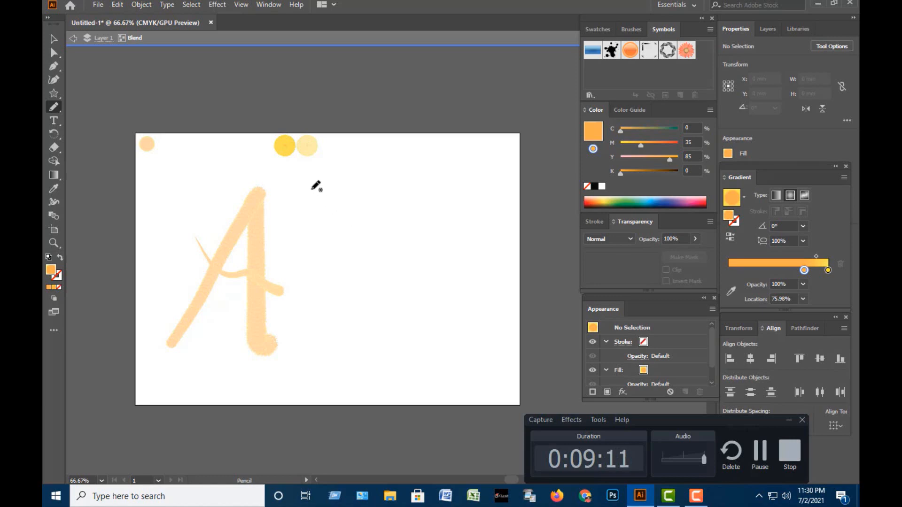
{"action": "mouse_move", "coordinate": [312, 190]}
{"action": "left_mouse_down"}
{"action": "mouse_move", "coordinate": [308, 346]}
{"action": "mouse_move", "coordinate": [309, 187]}
{"action": "left_mouse_up"}
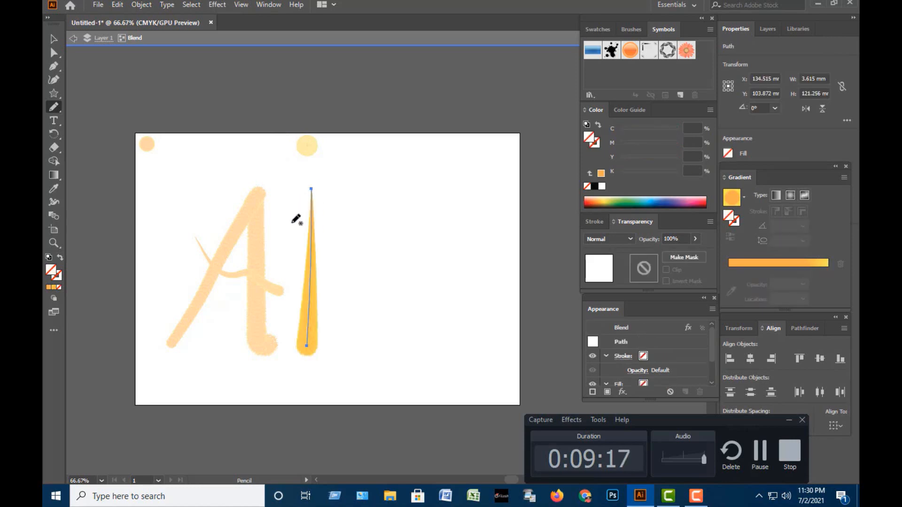
- Draw the two bowls of the B about 53 x 133 mm around its stem, then exit isolation and deselect
{"action": "mouse_move", "coordinate": [293, 222]}
{"action": "left_mouse_down"}
{"action": "mouse_move", "coordinate": [308, 183]}
{"action": "mouse_move", "coordinate": [329, 180]}
{"action": "mouse_move", "coordinate": [351, 195]}
{"action": "mouse_move", "coordinate": [358, 216]}
{"action": "mouse_move", "coordinate": [354, 234]}
{"action": "mouse_move", "coordinate": [314, 252]}
{"action": "mouse_move", "coordinate": [345, 252]}
{"action": "mouse_move", "coordinate": [351, 280]}
{"action": "mouse_move", "coordinate": [327, 326]}
{"action": "mouse_move", "coordinate": [288, 351]}
{"action": "left_mouse_up"}
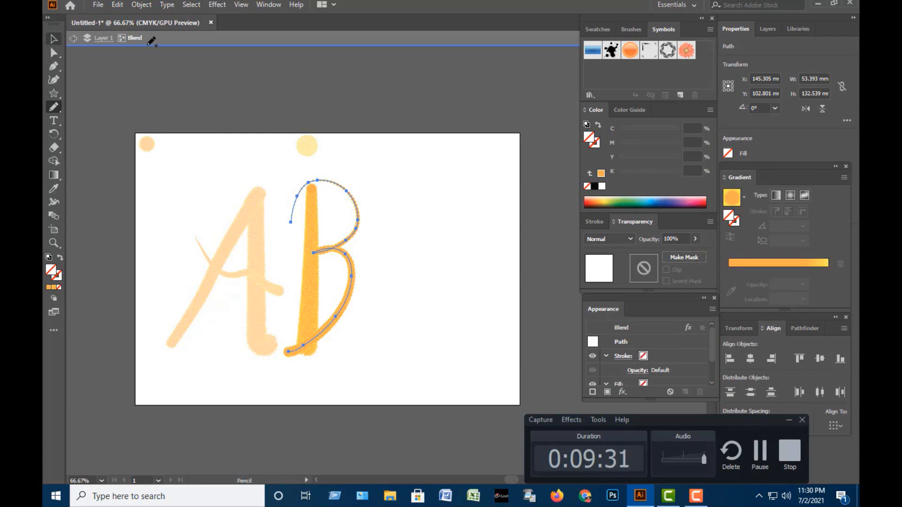
{"action": "left_click", "coordinate": [236, 42]}
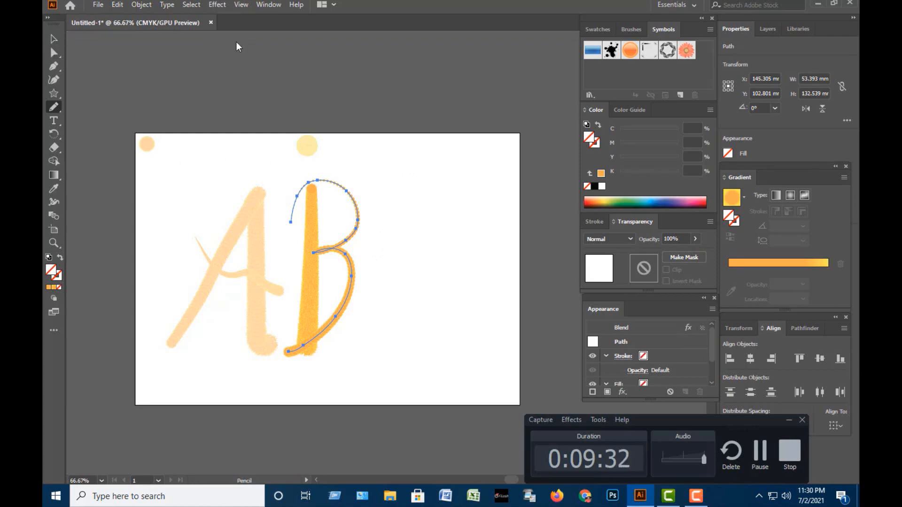
{"action": "left_click", "coordinate": [55, 39]}
{"action": "left_click", "coordinate": [382, 168]}
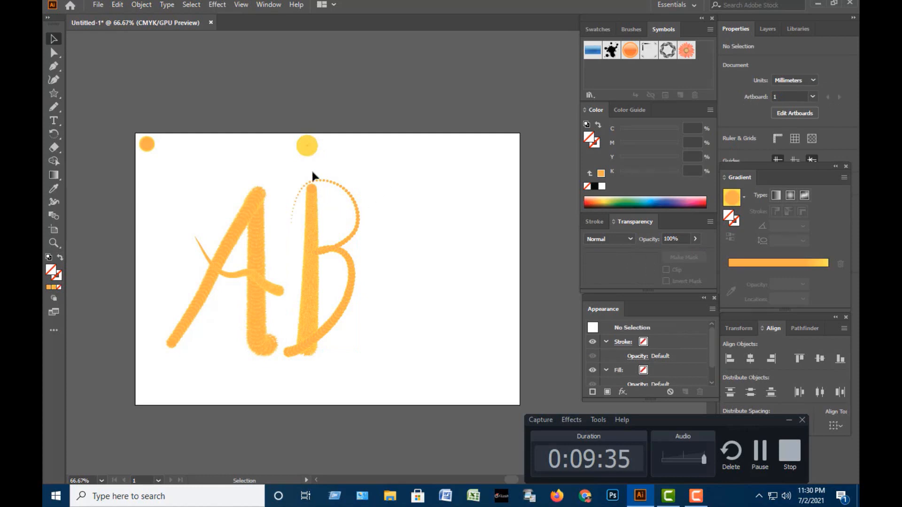
- Isolate the last furry flower and draw a capital N about 110 x 133 mm with the Pencil after the B, then exit isolation and deselect
{"action": "right_click", "coordinate": [307, 146]}
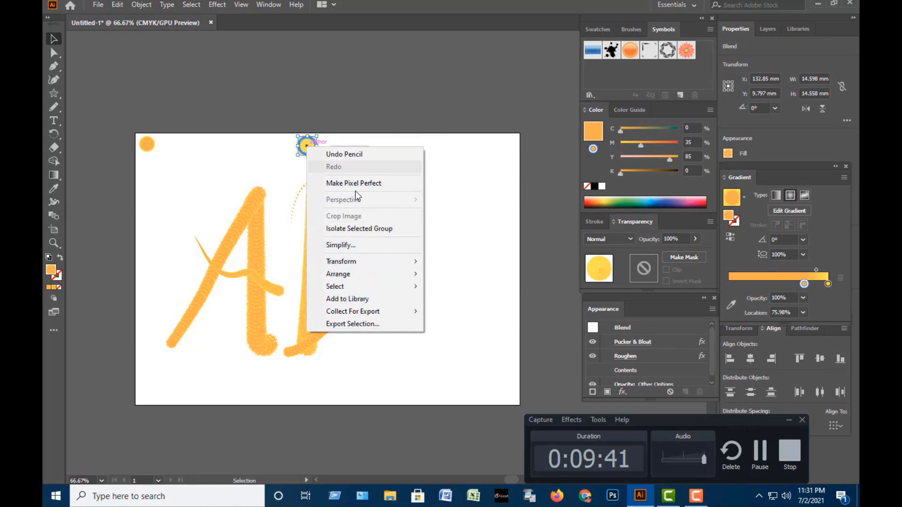
{"action": "left_click", "coordinate": [368, 228]}
{"action": "left_click", "coordinate": [53, 108]}
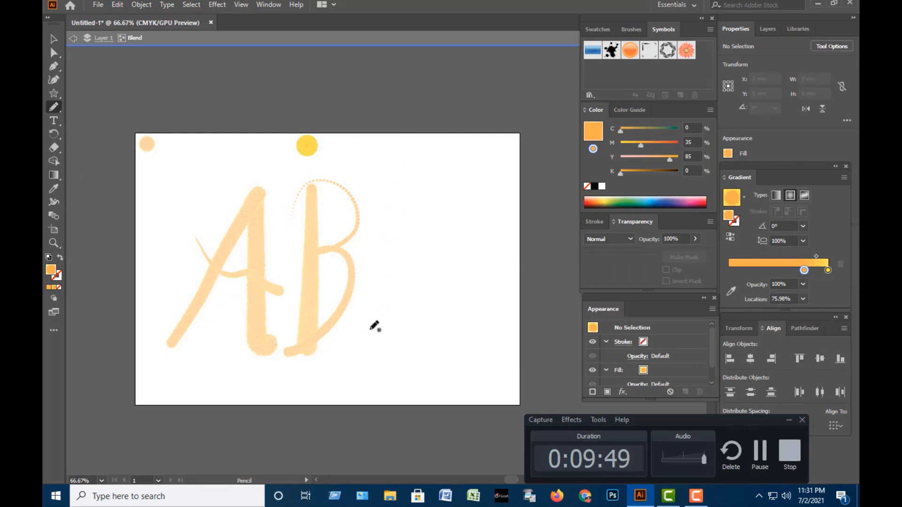
{"action": "mouse_move", "coordinate": [357, 339]}
{"action": "left_mouse_down"}
{"action": "mouse_move", "coordinate": [411, 186]}
{"action": "mouse_move", "coordinate": [421, 233]}
{"action": "mouse_move", "coordinate": [416, 315]}
{"action": "mouse_move", "coordinate": [437, 308]}
{"action": "mouse_move", "coordinate": [474, 189]}
{"action": "mouse_move", "coordinate": [505, 164]}
{"action": "left_mouse_up"}
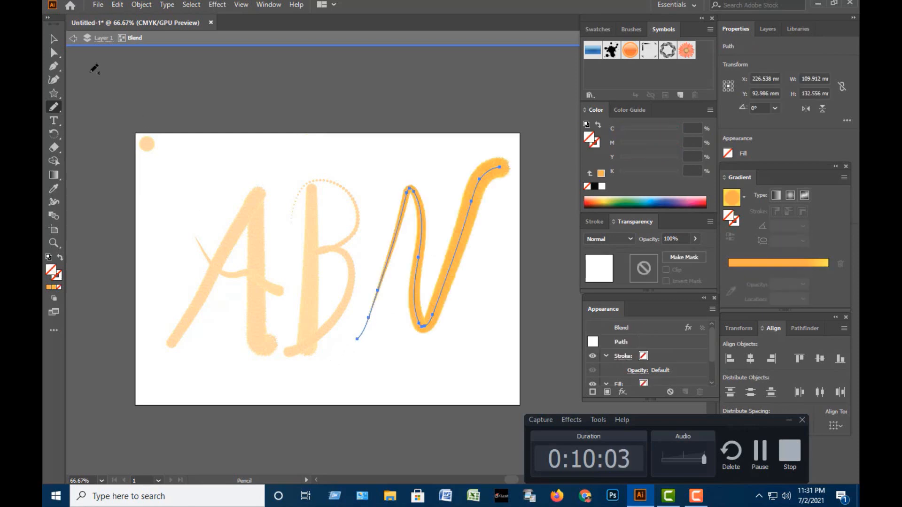
{"action": "key", "text": "Escape"}
{"action": "left_click", "coordinate": [54, 40]}
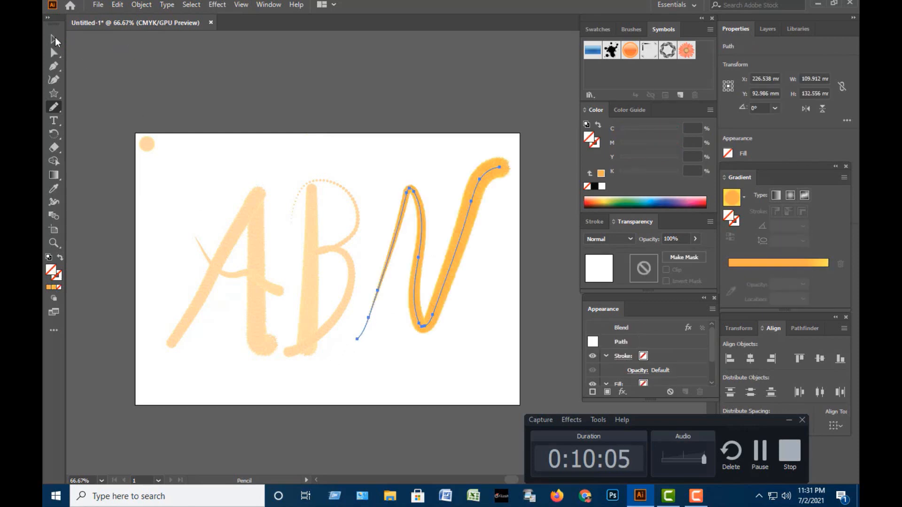
{"action": "left_click", "coordinate": [435, 359]}
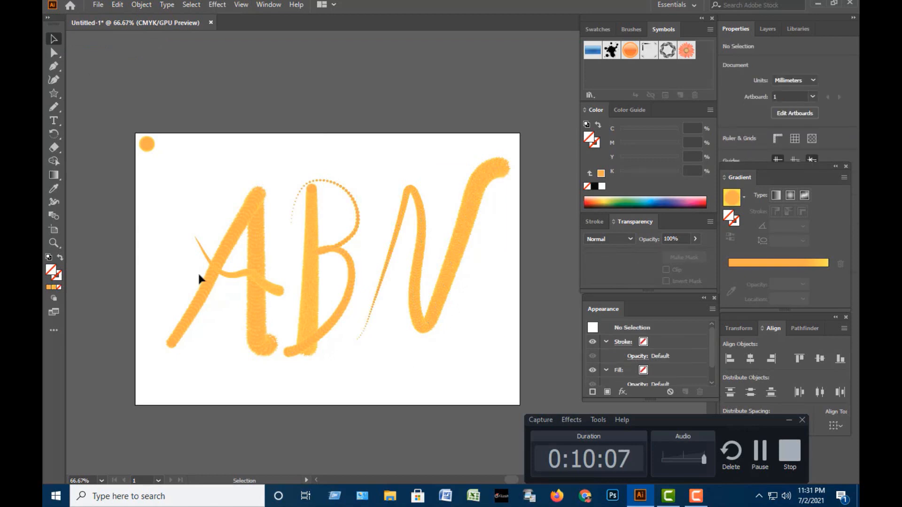
{"action": "scroll", "coordinate": [274, 269], "scroll_direction": "down", "scroll_amount": 3}
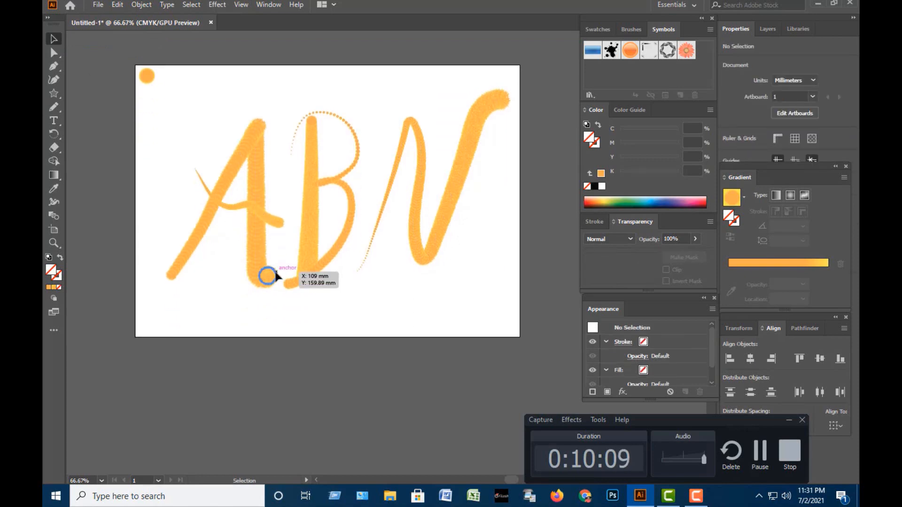